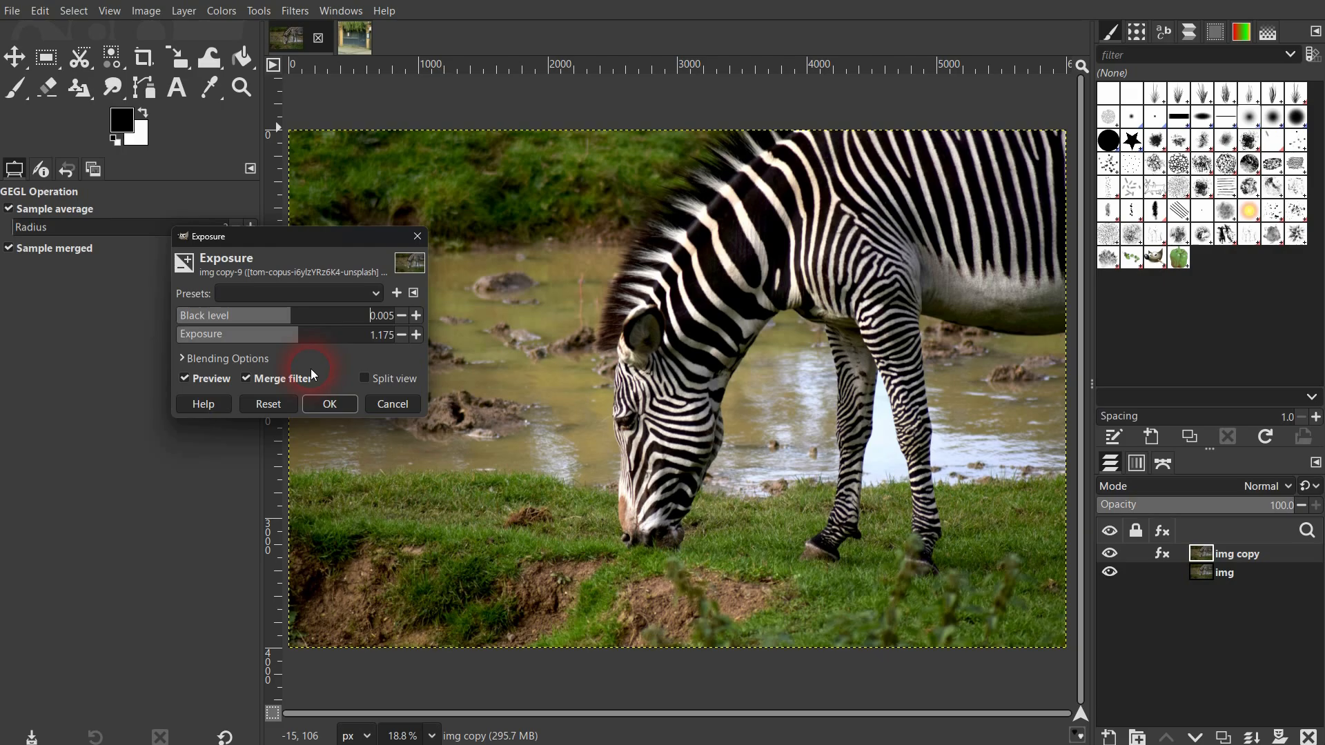
- Reduce the exposure to 1.095, compare the image with and without the adjustment, and apply it to the img copy layer
click(196, 382)
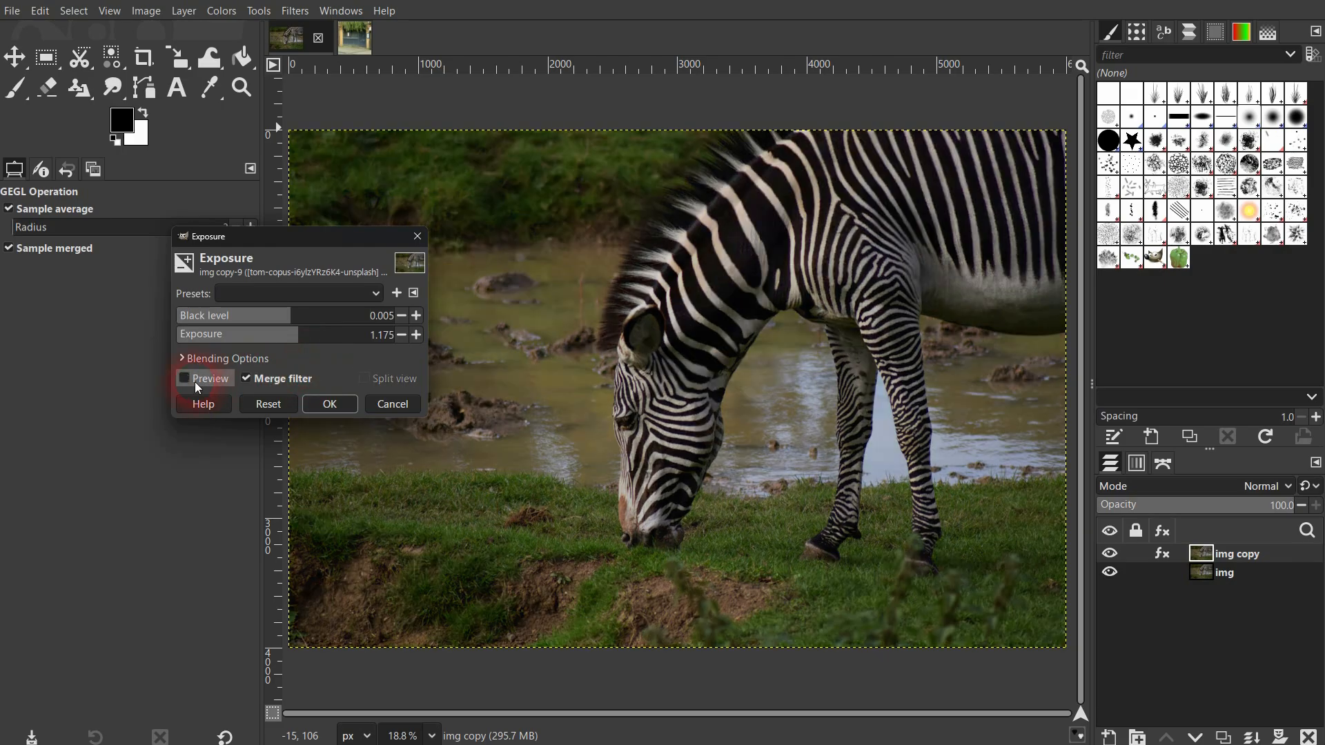
click(195, 382)
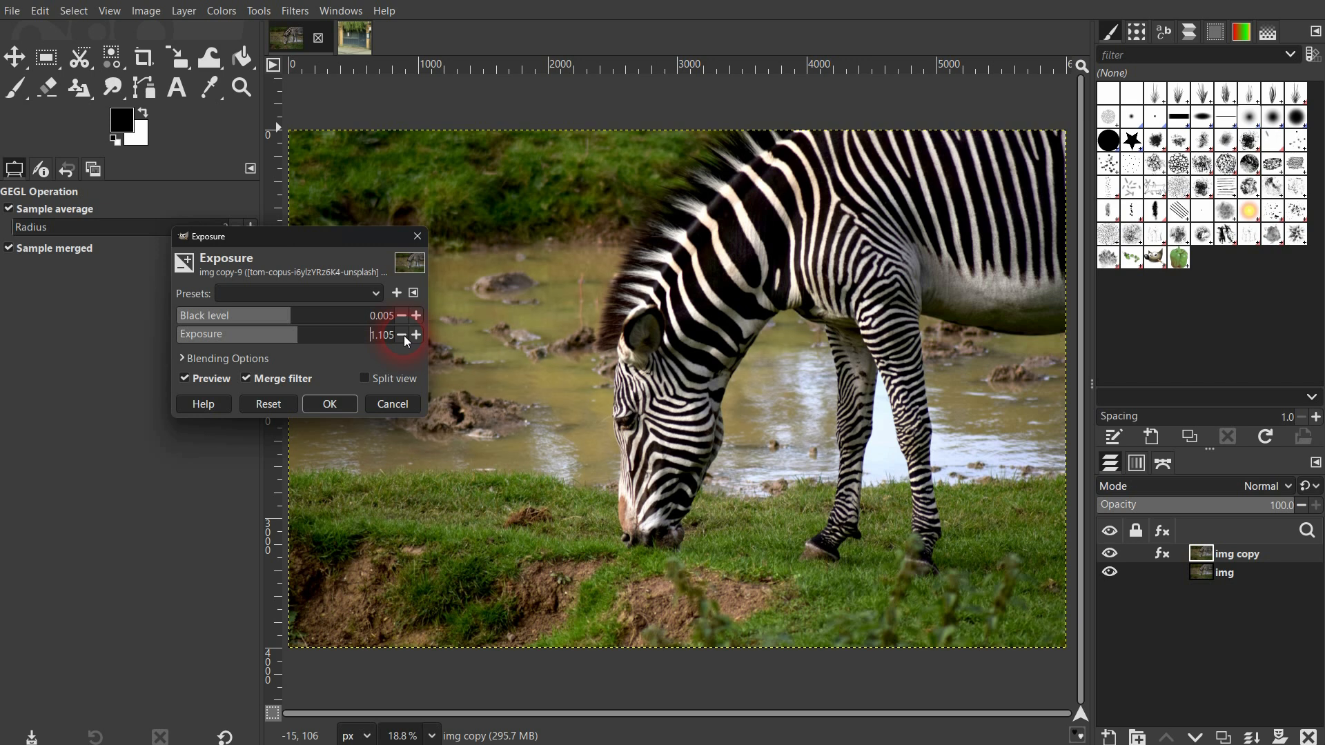
click(192, 381)
click(193, 382)
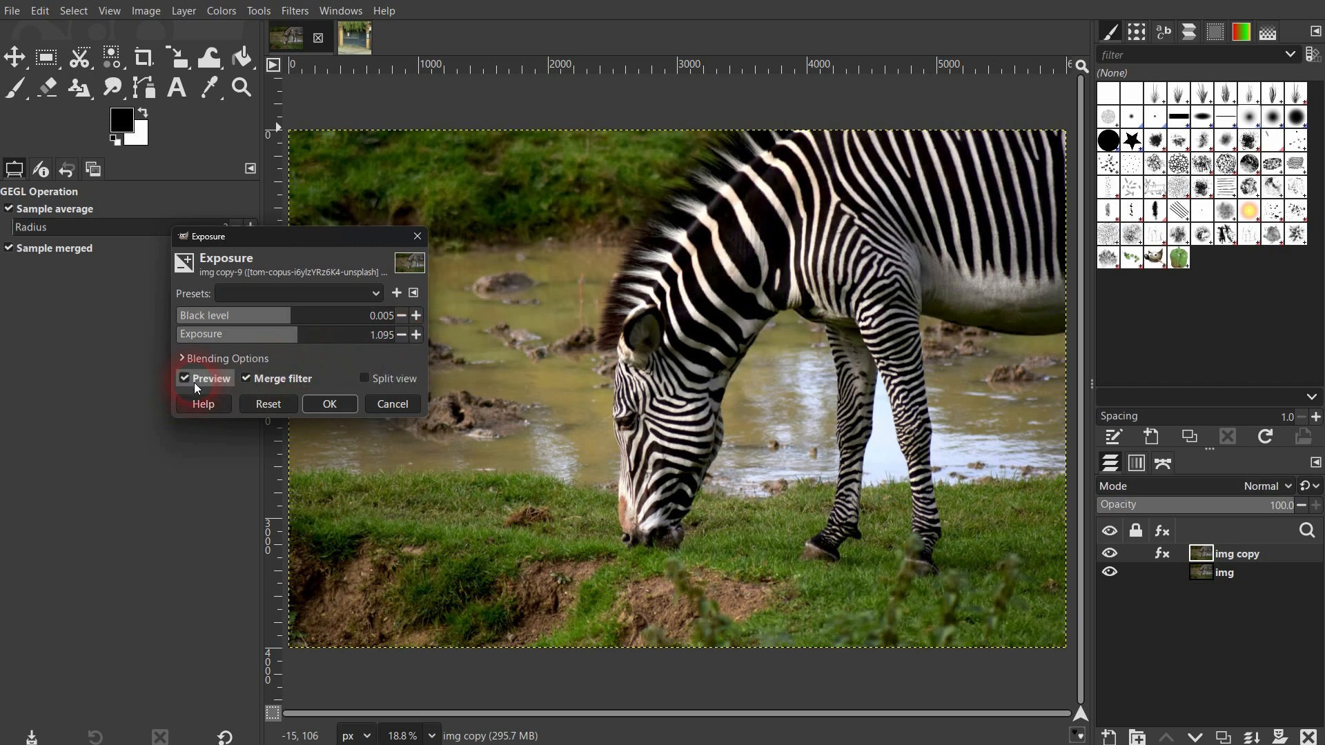
click(332, 402)
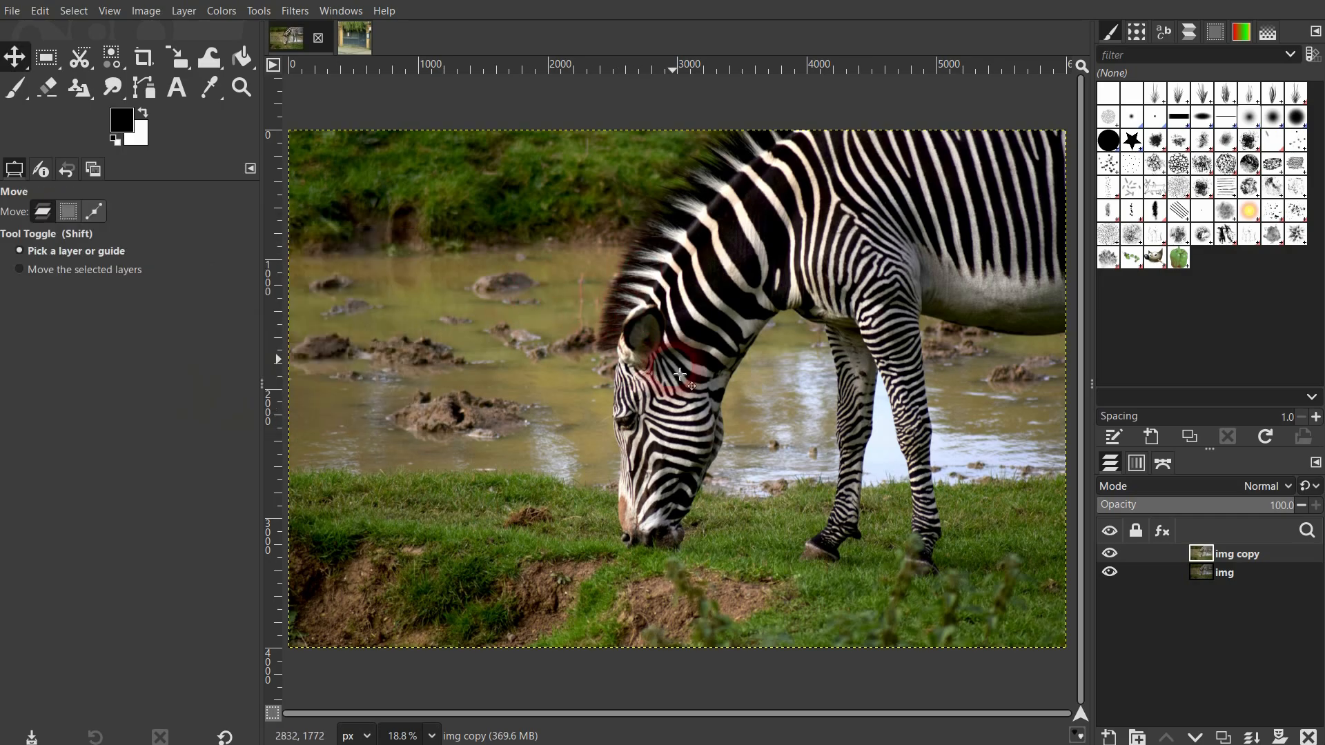
- Delete the adjusted img copy layer and duplicate the original img layer
click(1309, 737)
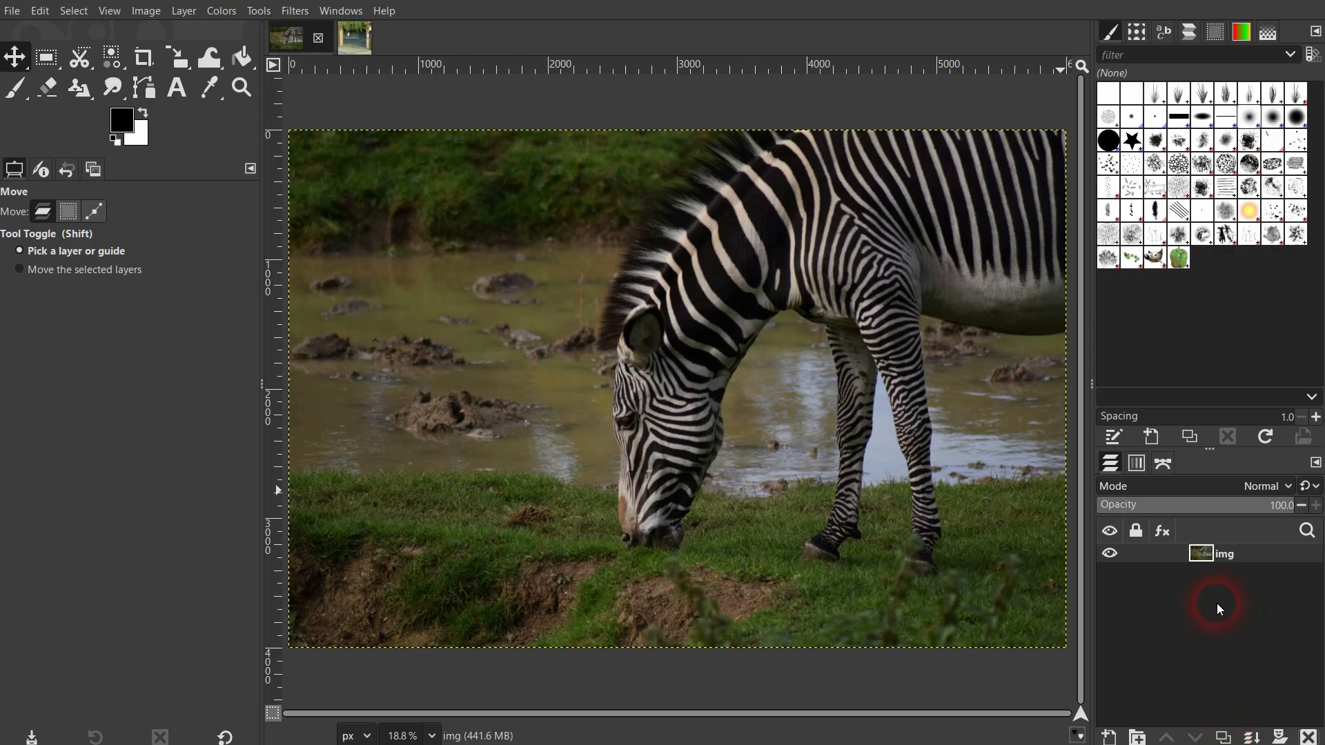
click(1222, 737)
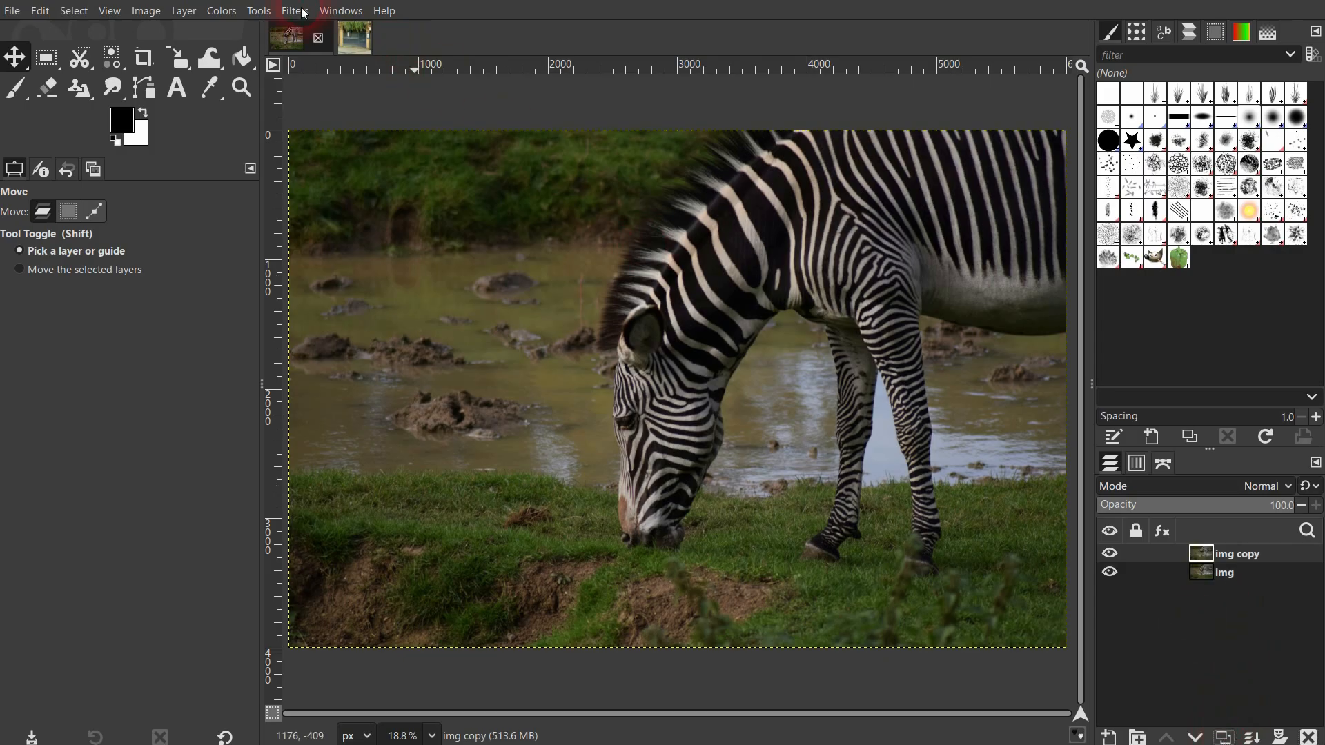
- Open the Histogram dialog for the duplicated layer
click(333, 11)
mouse_move(381, 55)
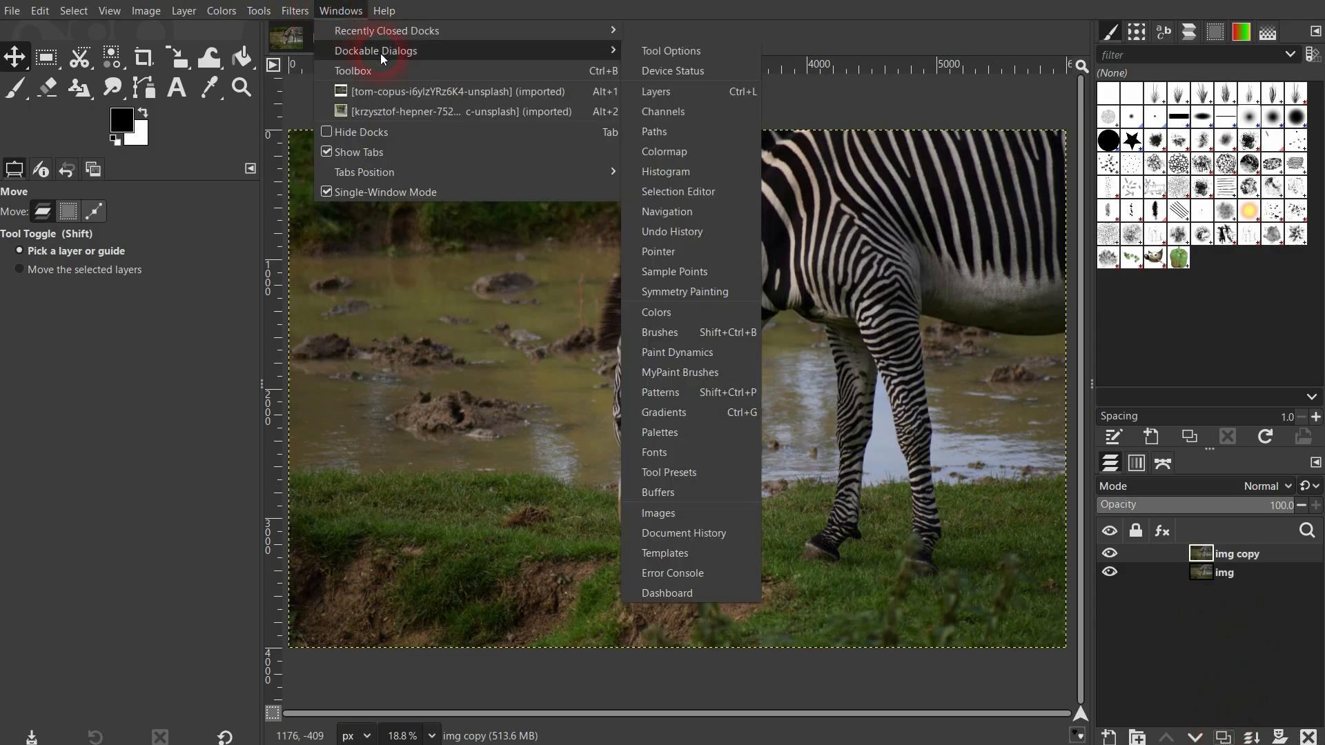
click(701, 171)
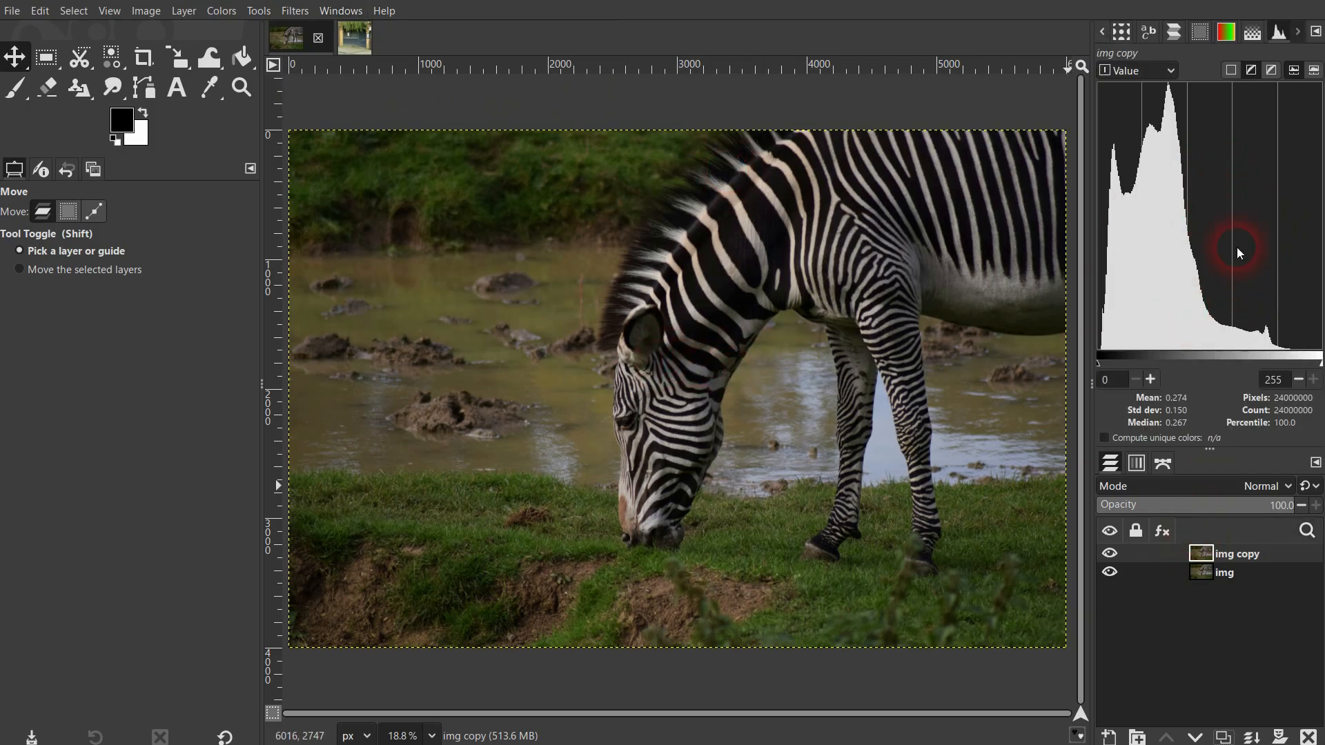
- Start an Exposure adjustment on the img copy layer and raise its exposure to 1.599
click(229, 11)
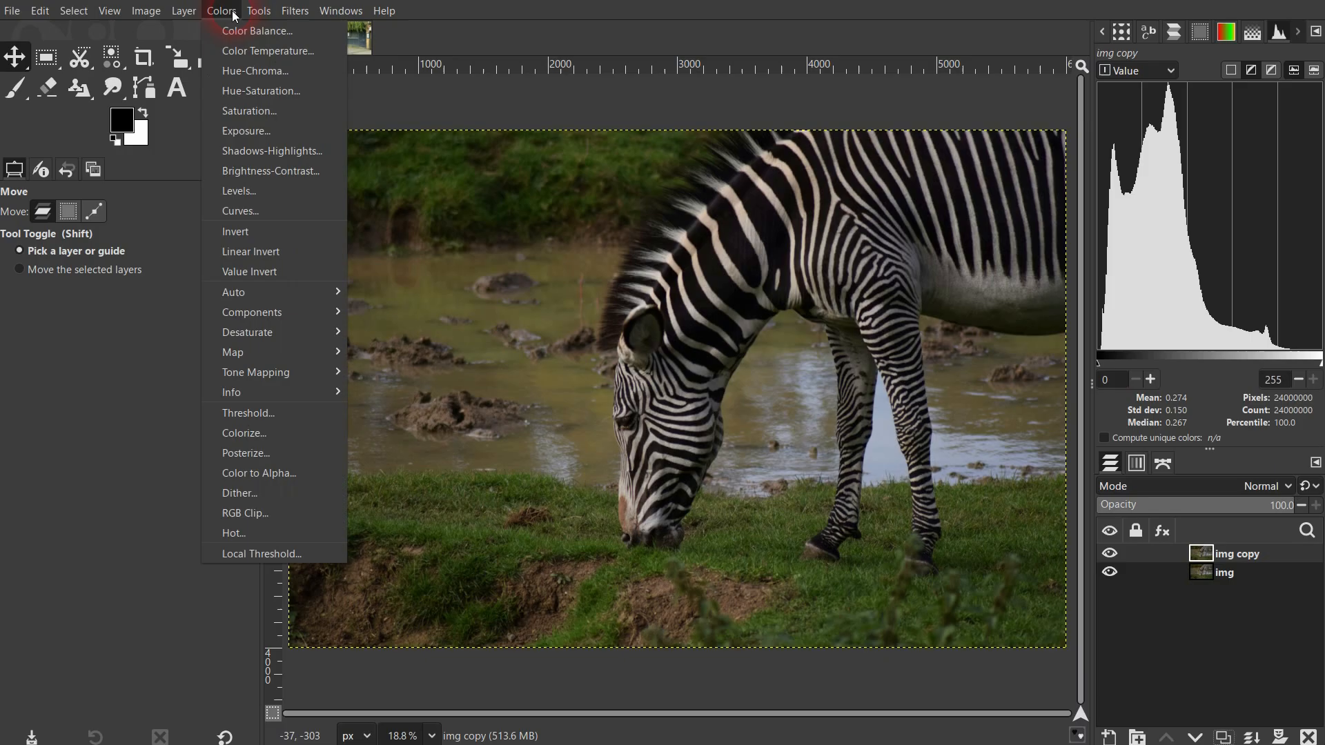
click(278, 137)
click(329, 248)
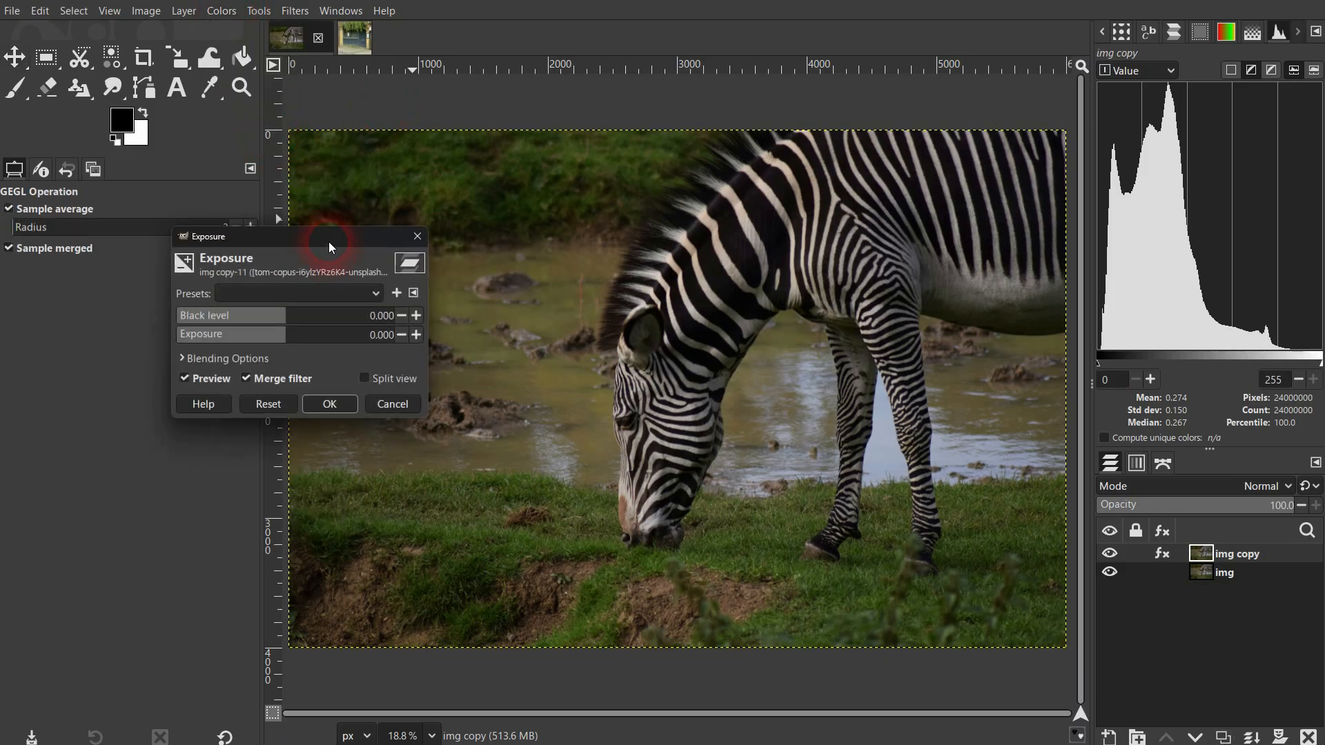
drag(328, 242, 254, 229)
drag(252, 324, 227, 324)
click(973, 355)
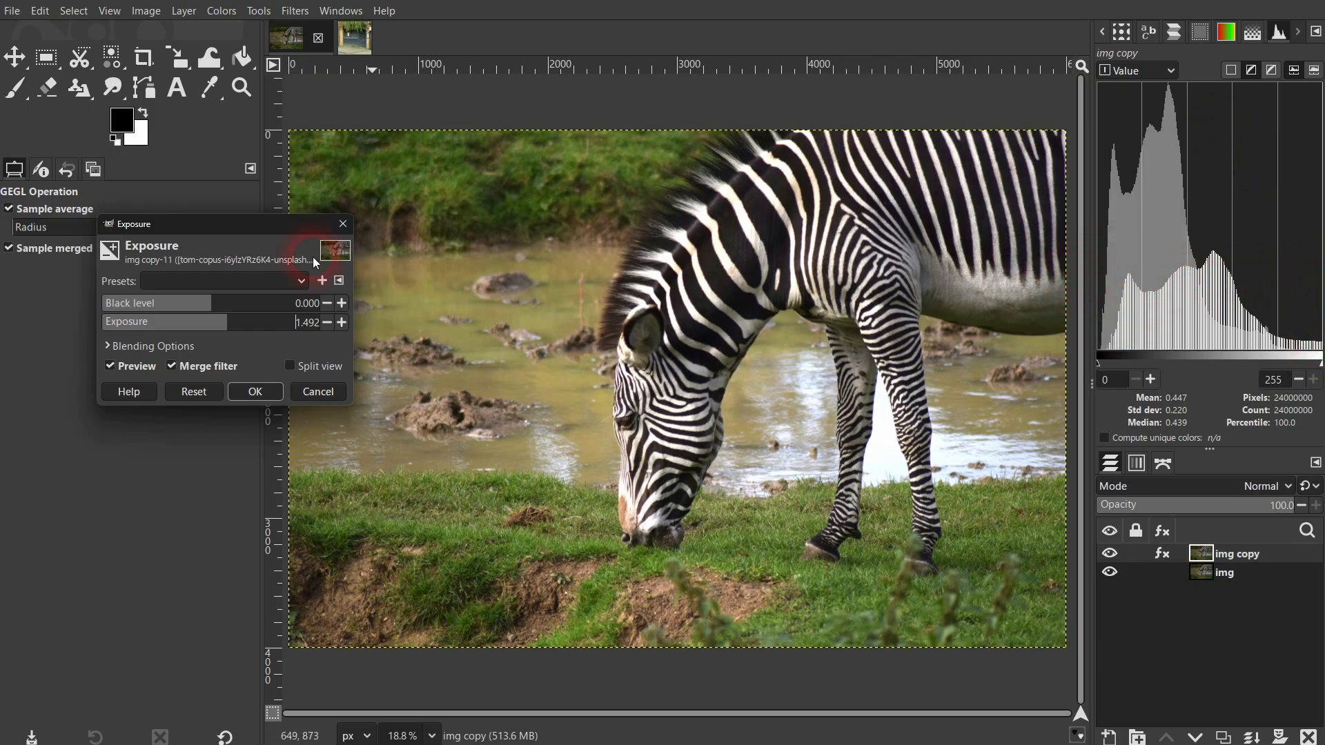
click(240, 323)
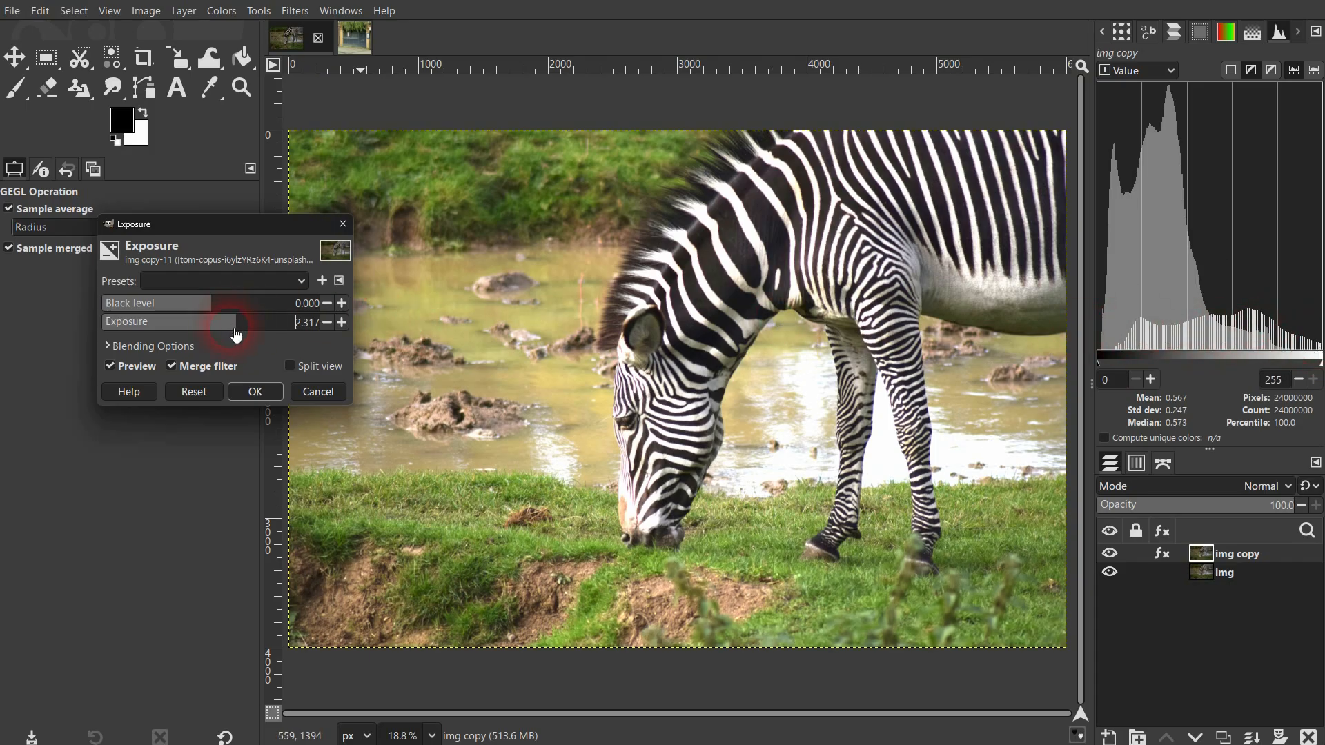
drag(232, 333, 225, 331)
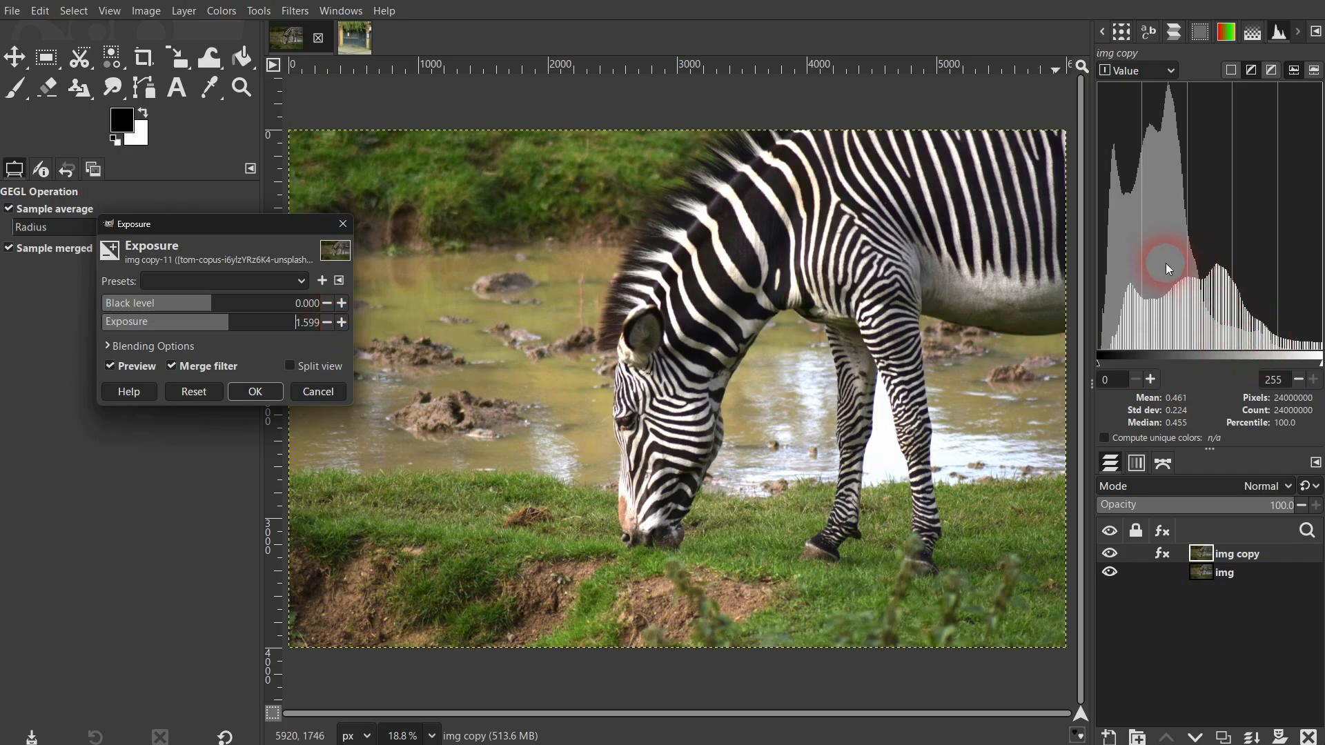
- Try black levels of -0.047, 0.012, 0.052 and -0.010 to compare their effect on the zebra image and histogram
drag(207, 304, 161, 304)
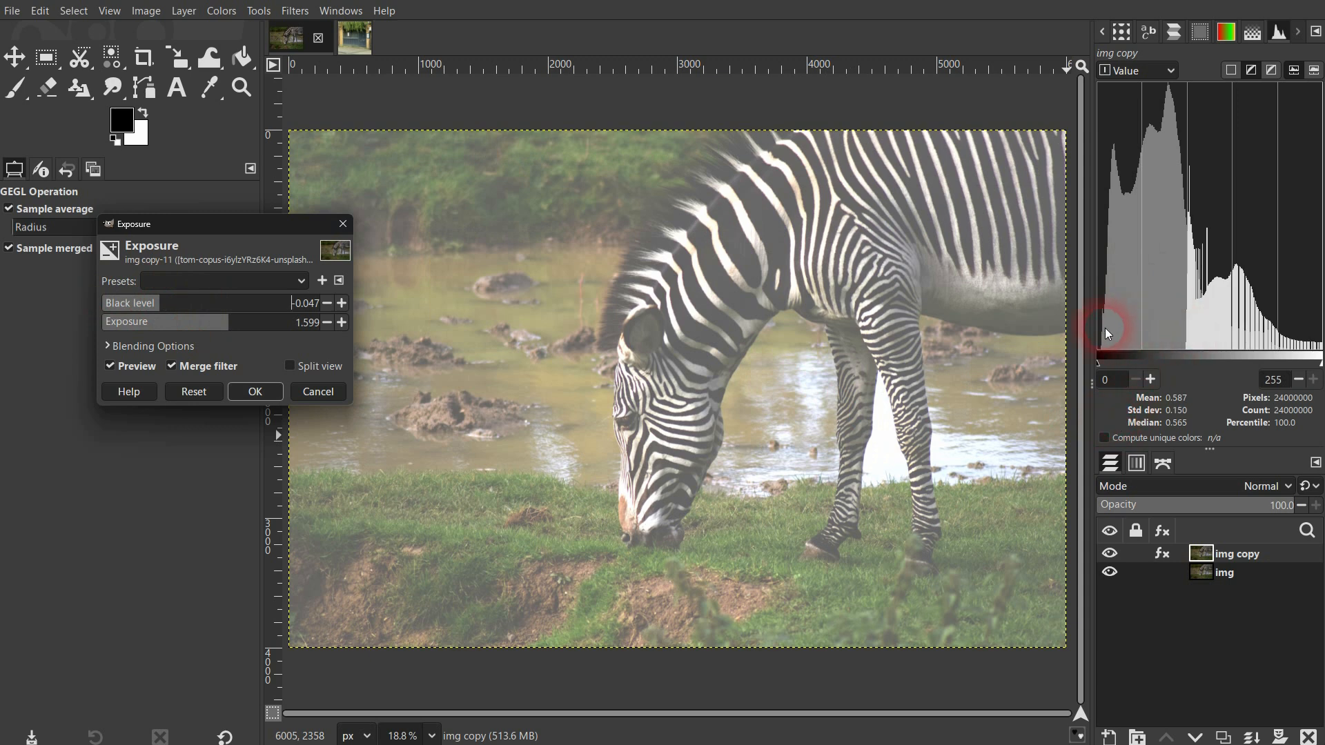
drag(213, 305, 229, 309)
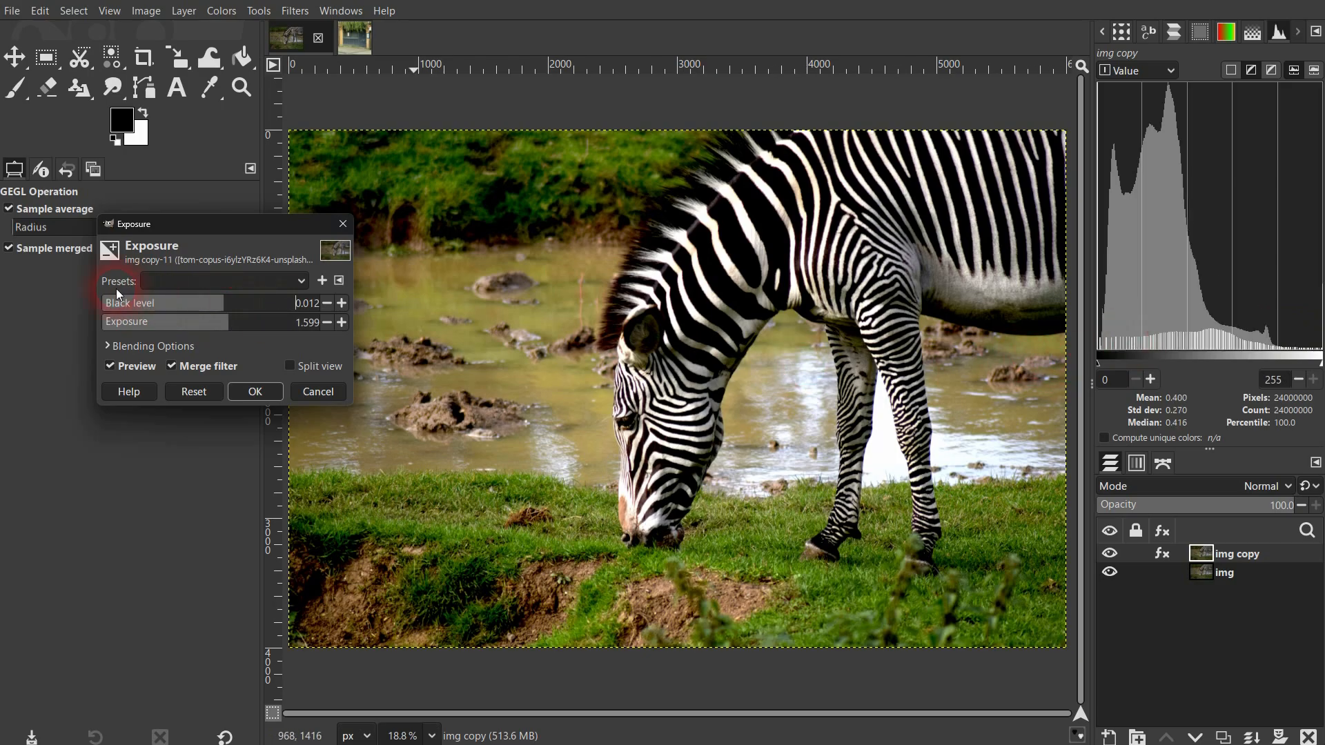
drag(246, 313, 271, 317)
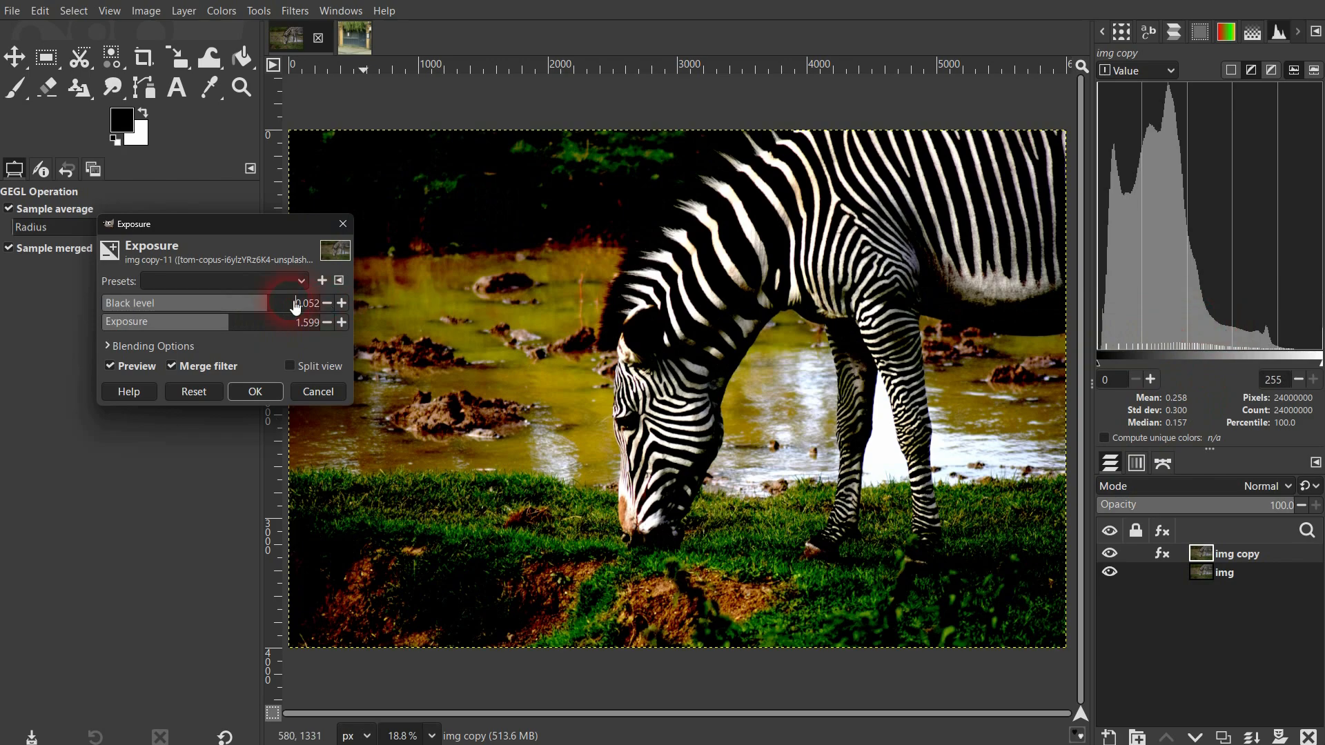
drag(296, 298, 213, 309)
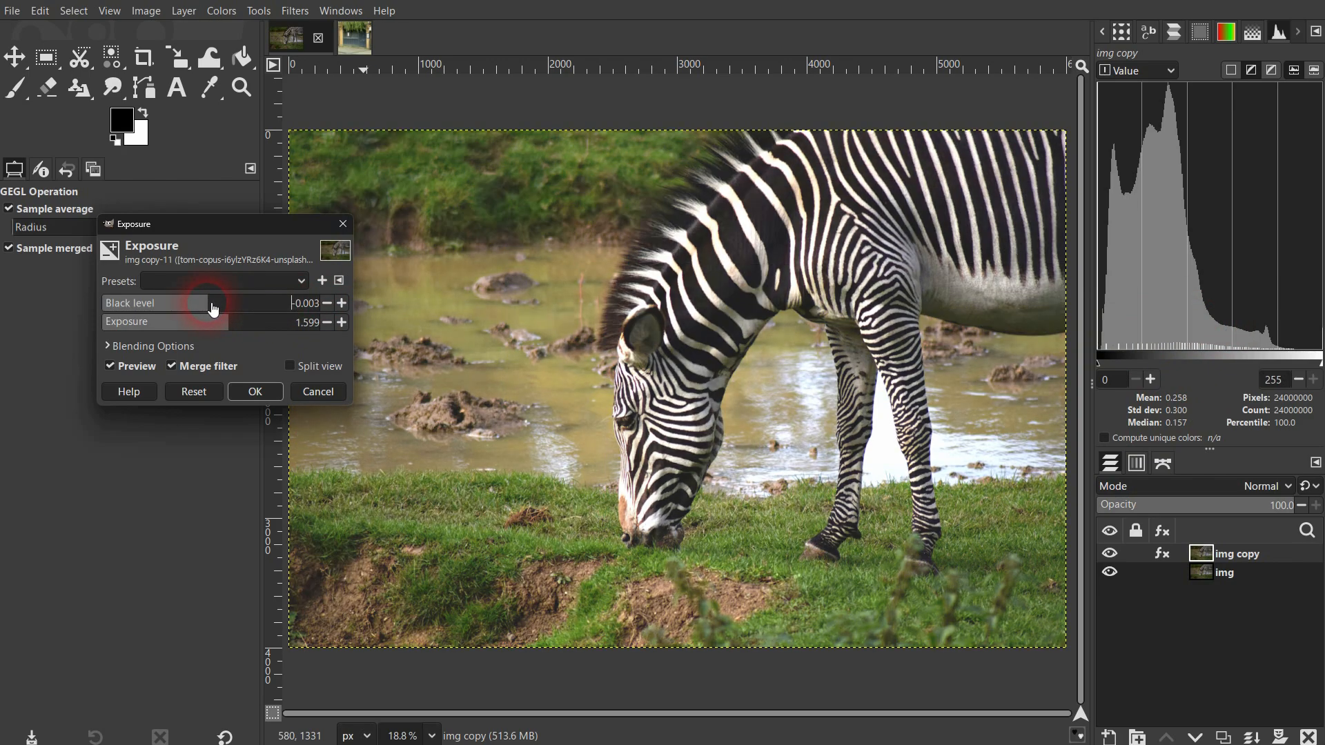
drag(213, 309, 197, 310)
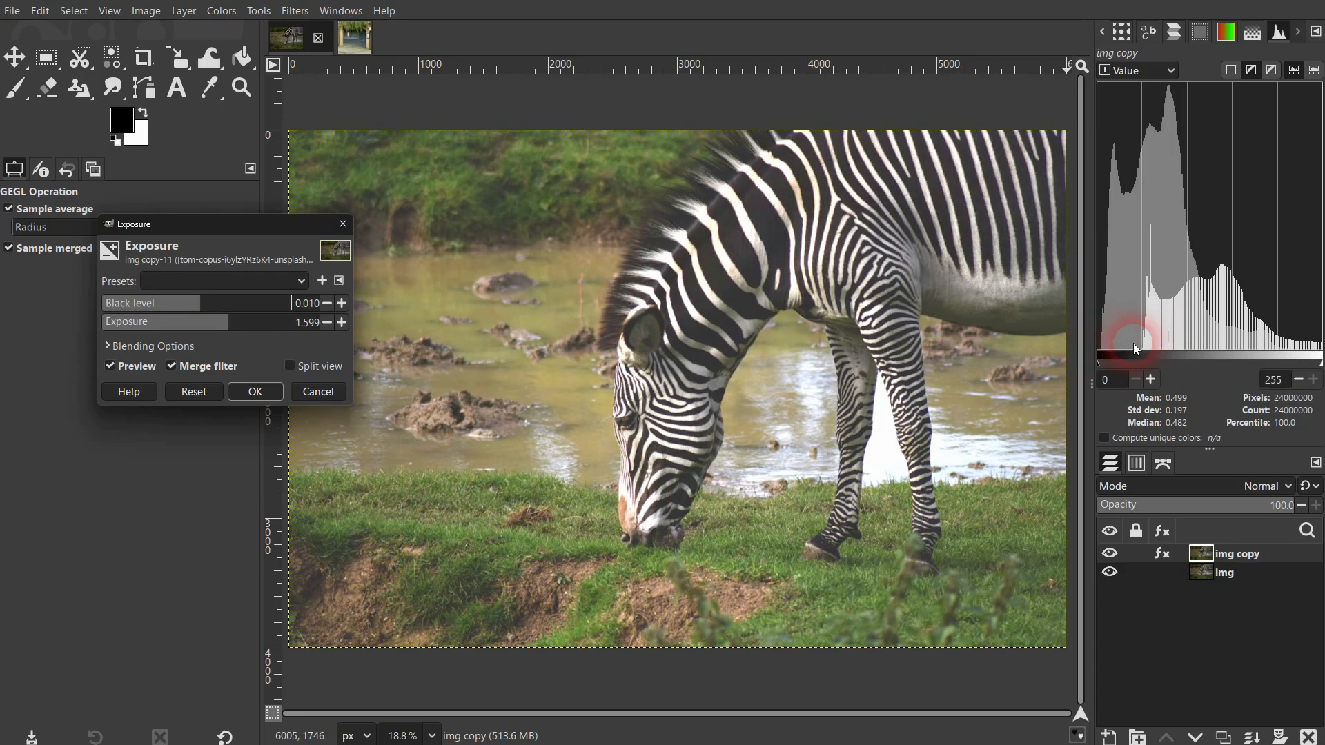
- Fine-tune the black level to 0.001 so the shadows meet the dark end of the histogram
click(340, 308)
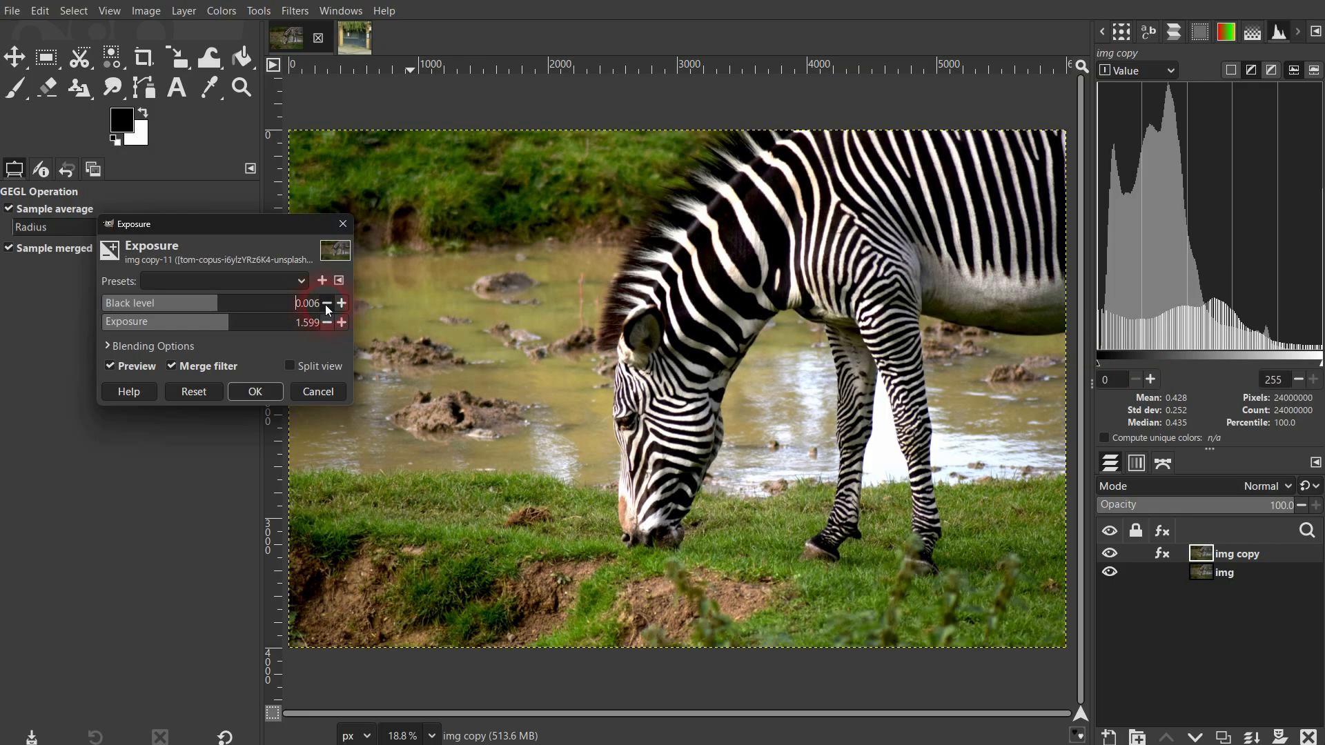
click(328, 304)
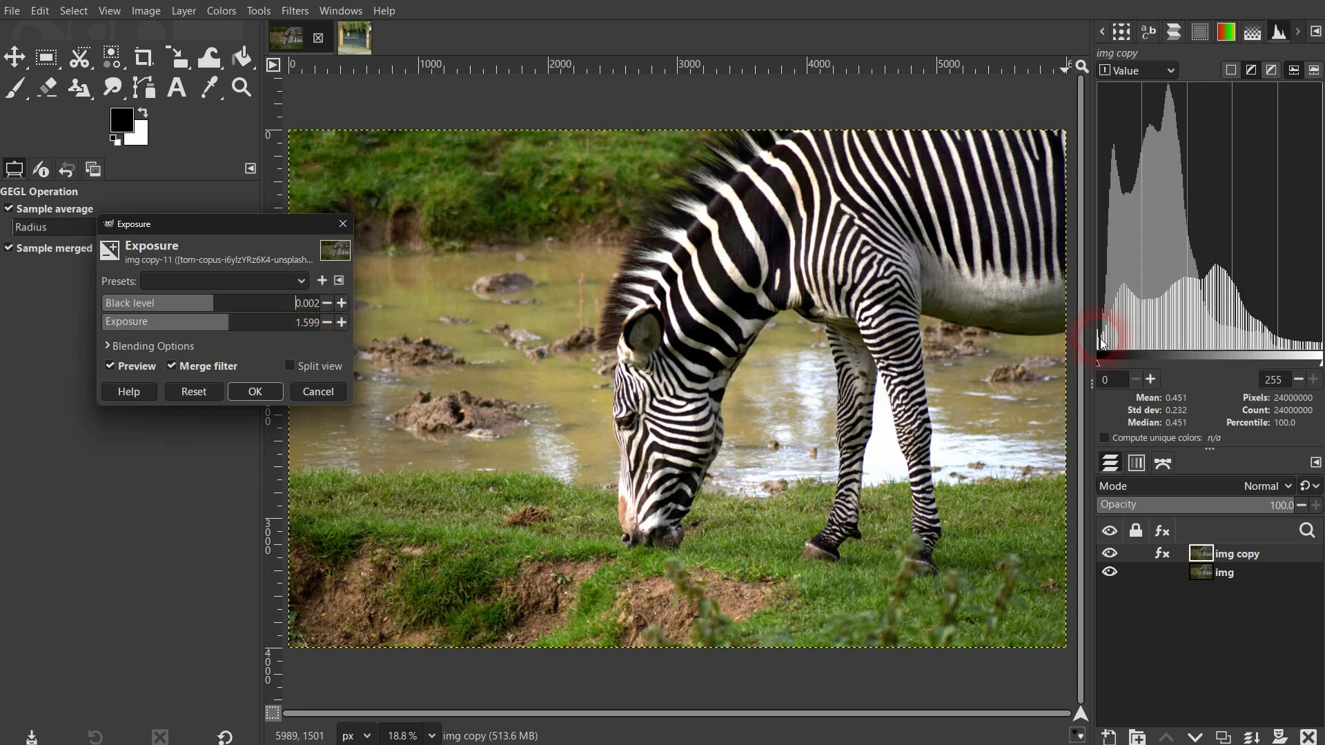
click(327, 304)
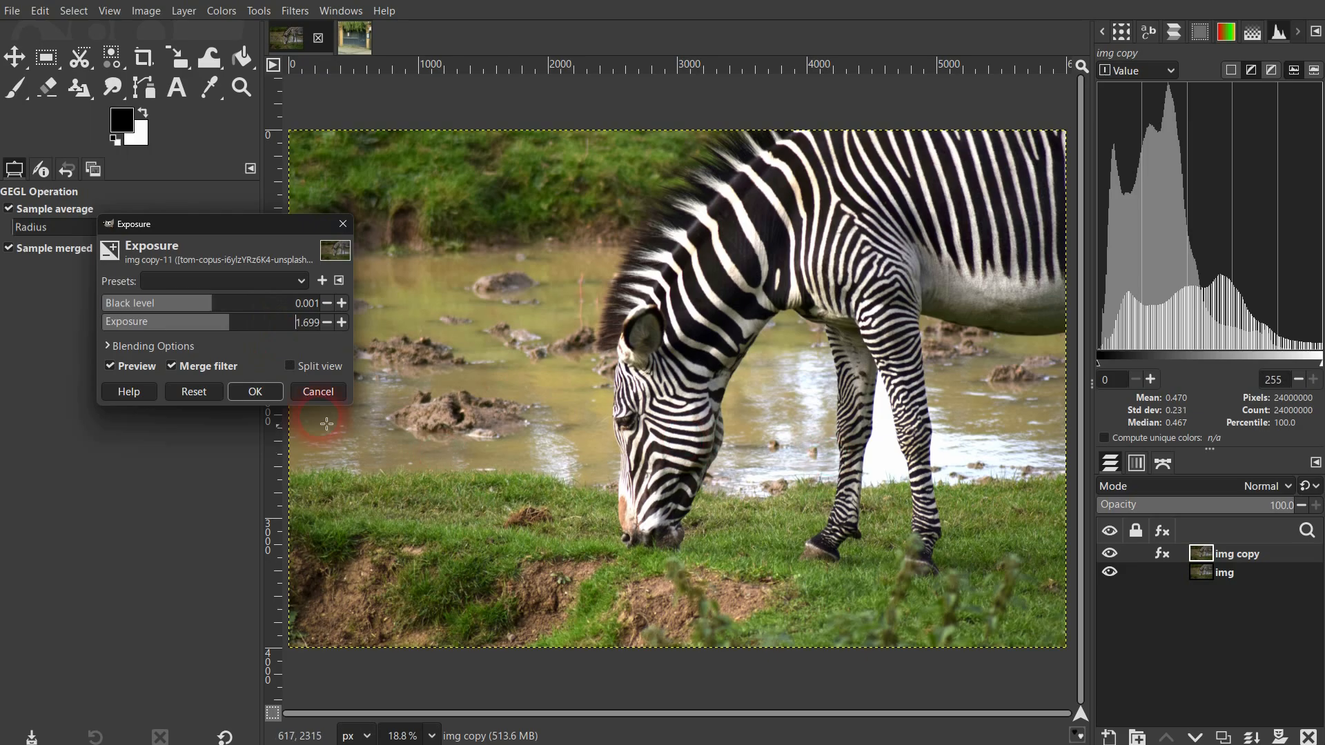
- Try exposure values of 1.359, -0.540 and 0.667 to compare how they shift the histogram
click(327, 322)
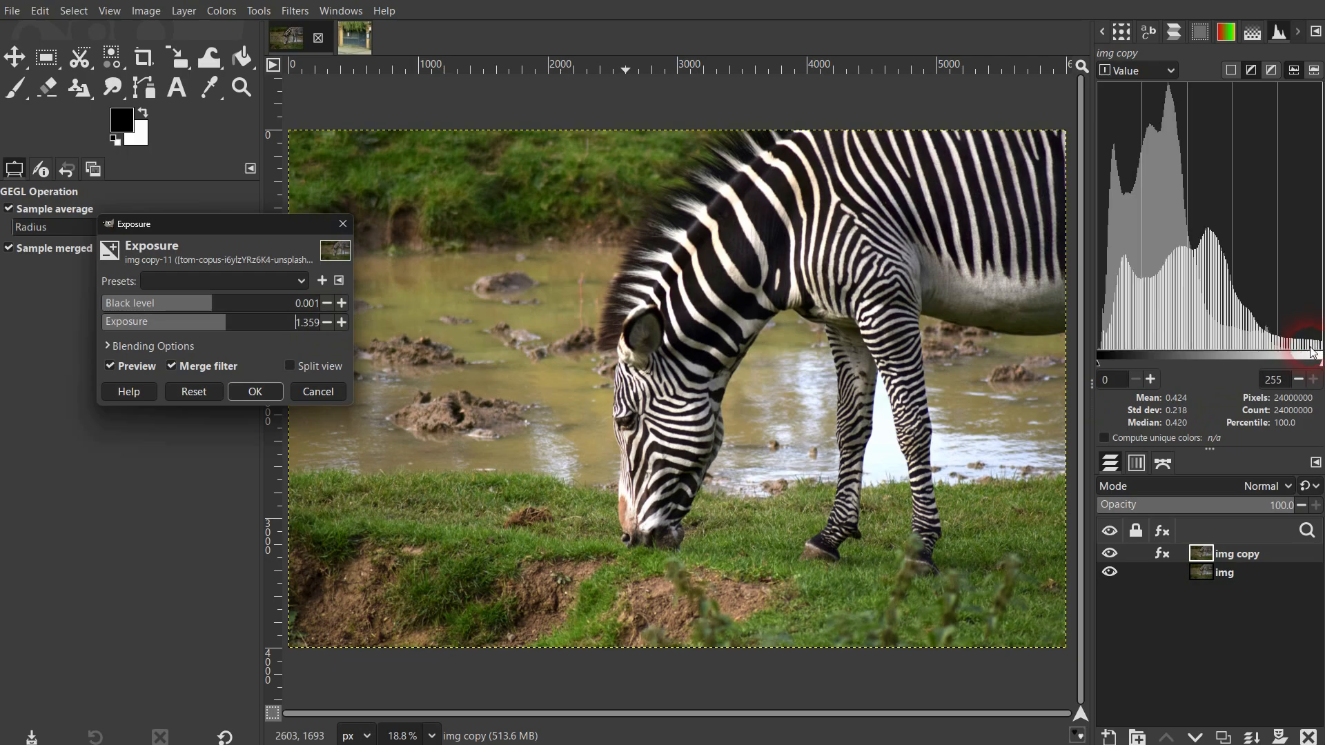
click(209, 328)
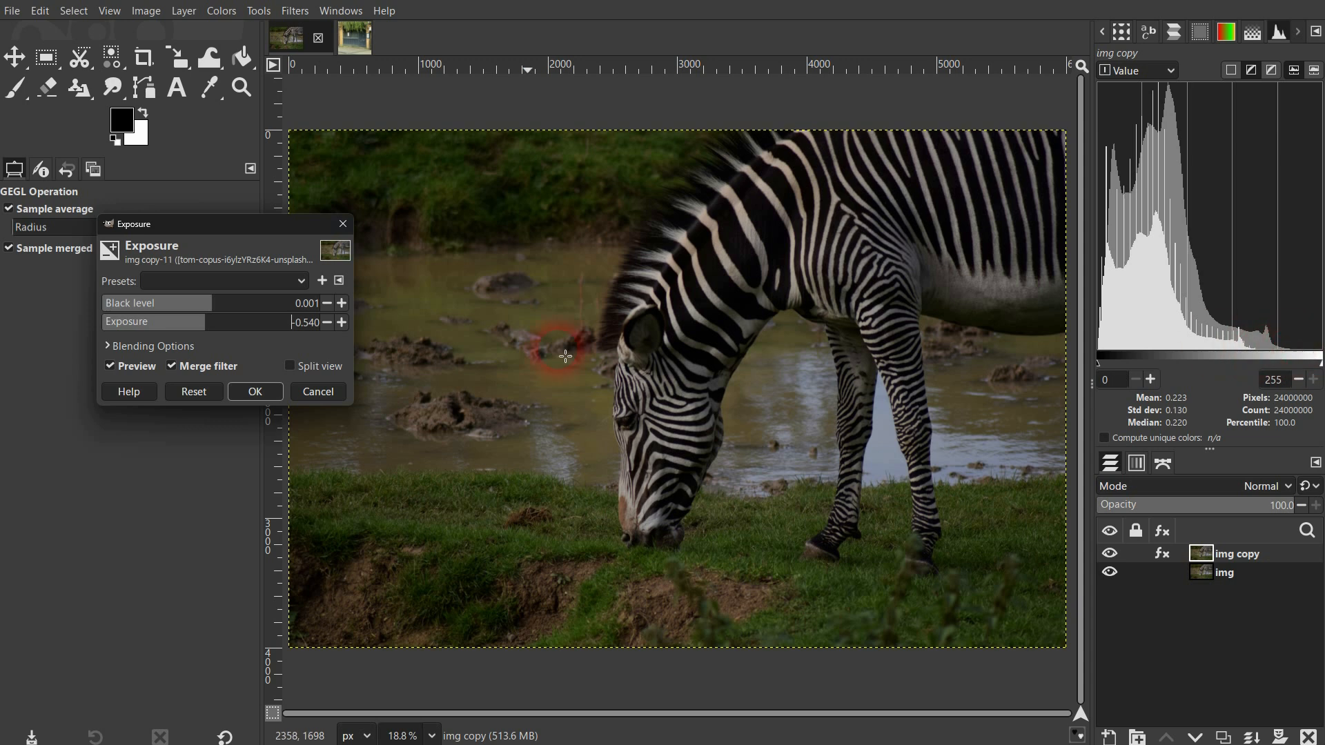
click(219, 324)
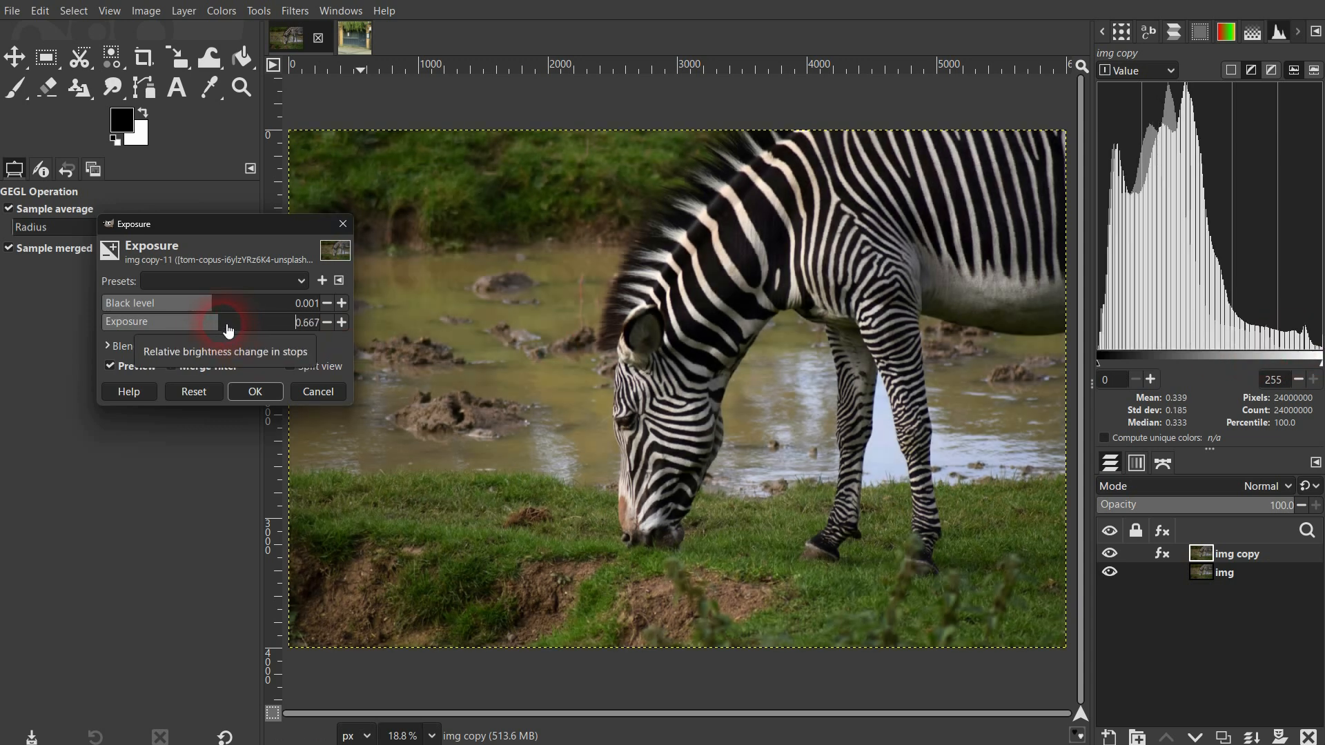
- Set the exposure to 1.188, apply the adjustment to img copy, and compare the result with the original image
click(229, 330)
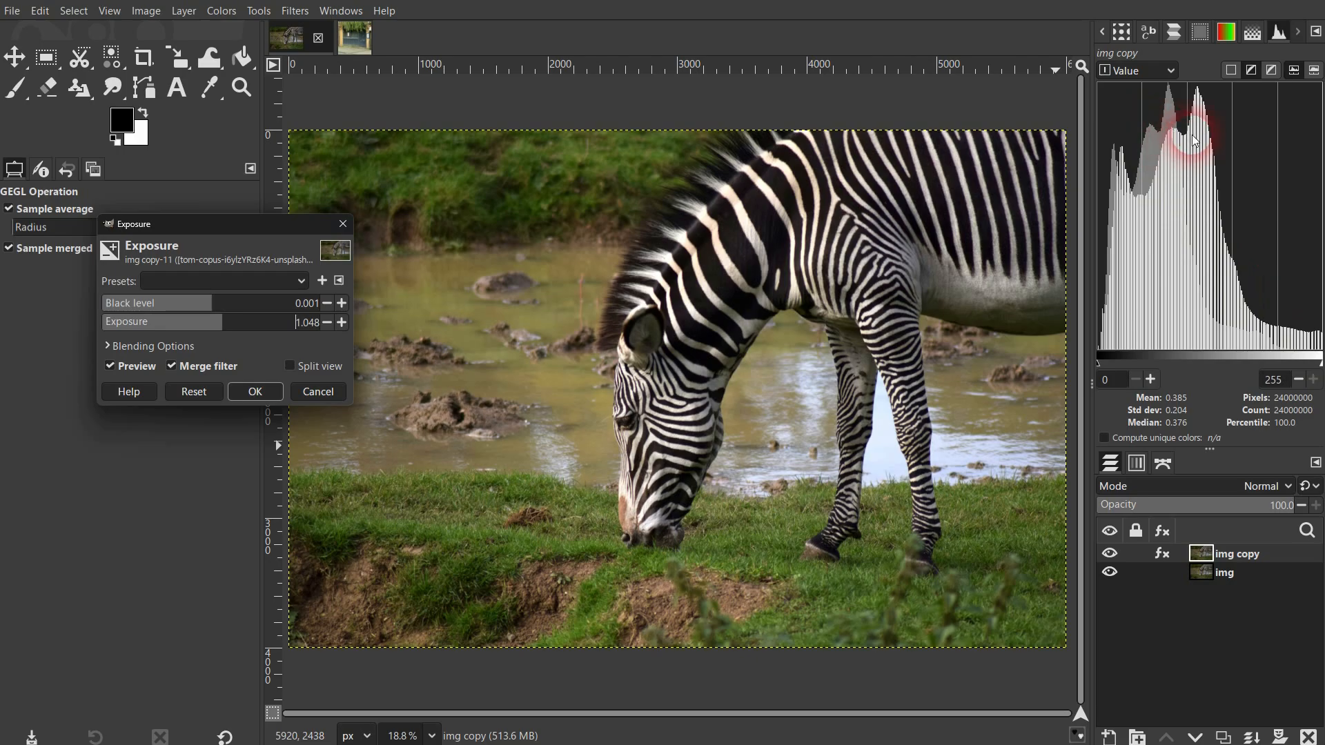
click(116, 367)
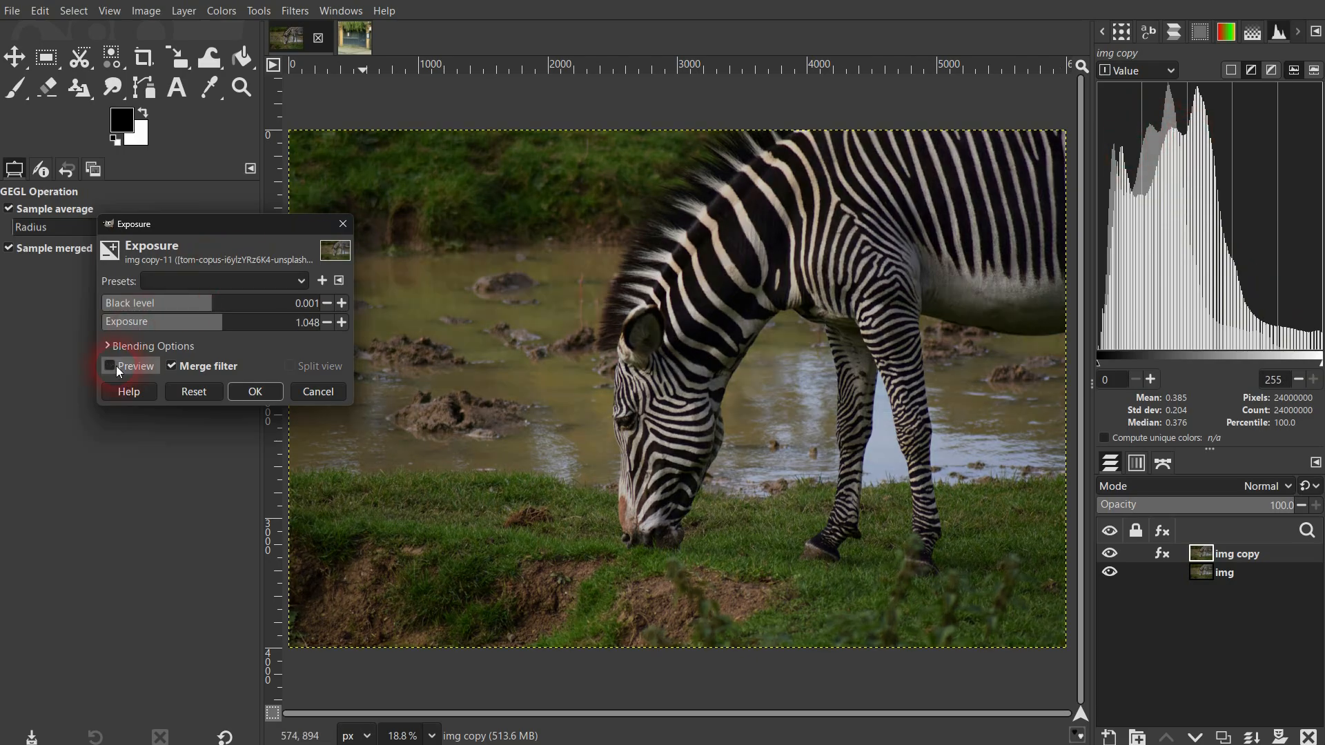
click(116, 366)
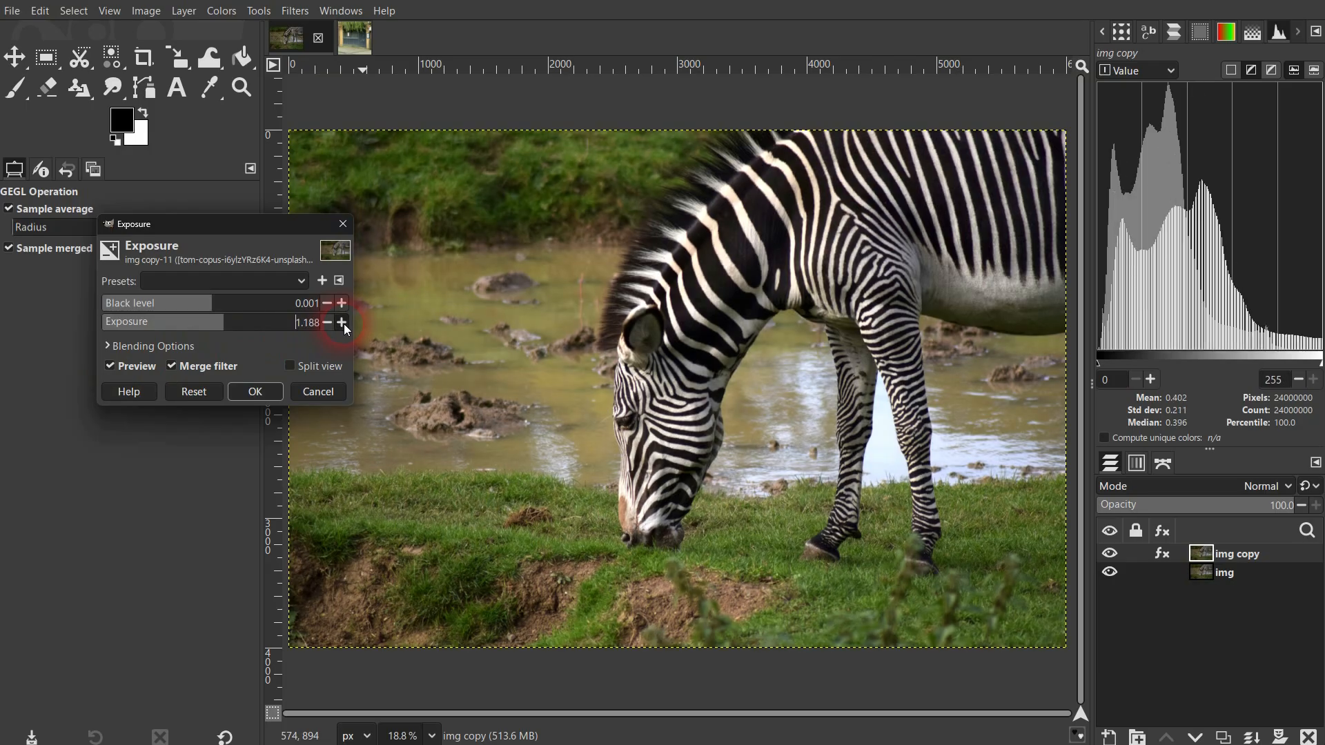
click(254, 392)
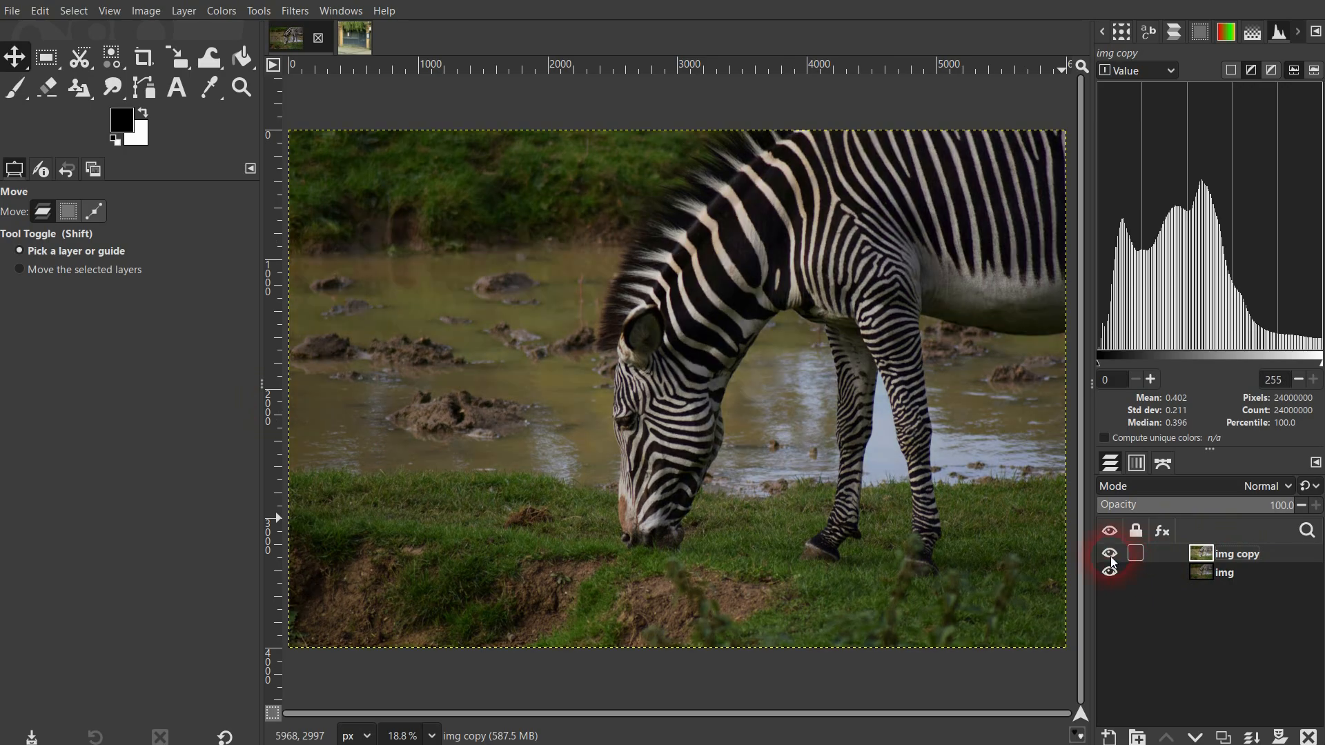
click(1111, 556)
- Start an Exposure adjustment on the overexposed img 2 copy layer and lower its exposure to -0.476
click(231, 22)
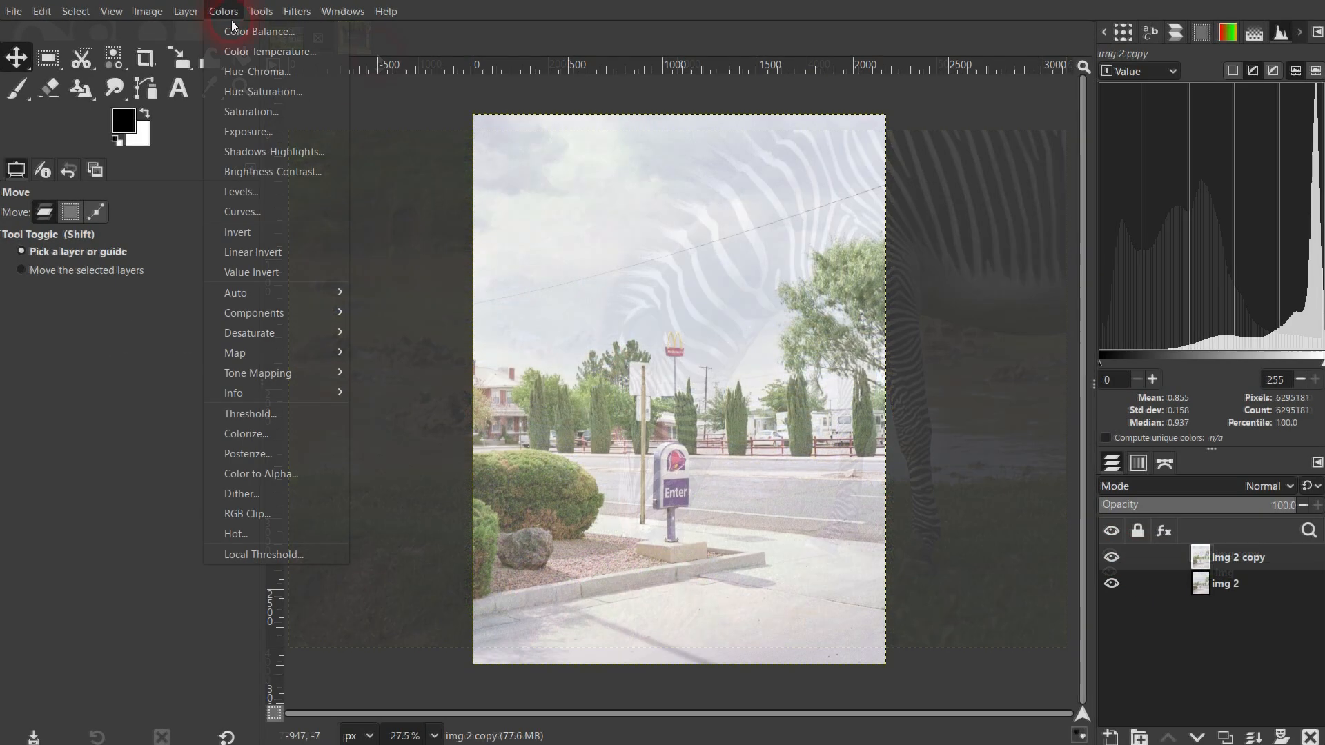
click(268, 136)
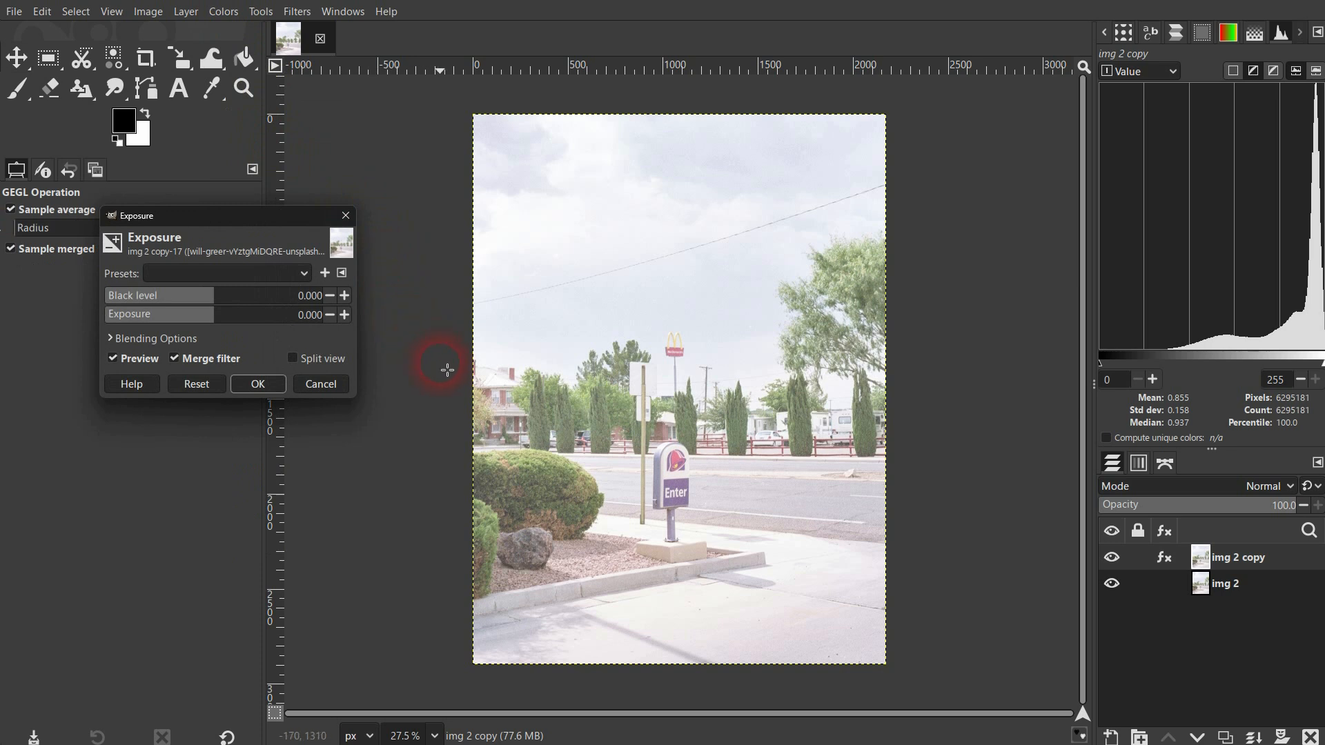
click(188, 322)
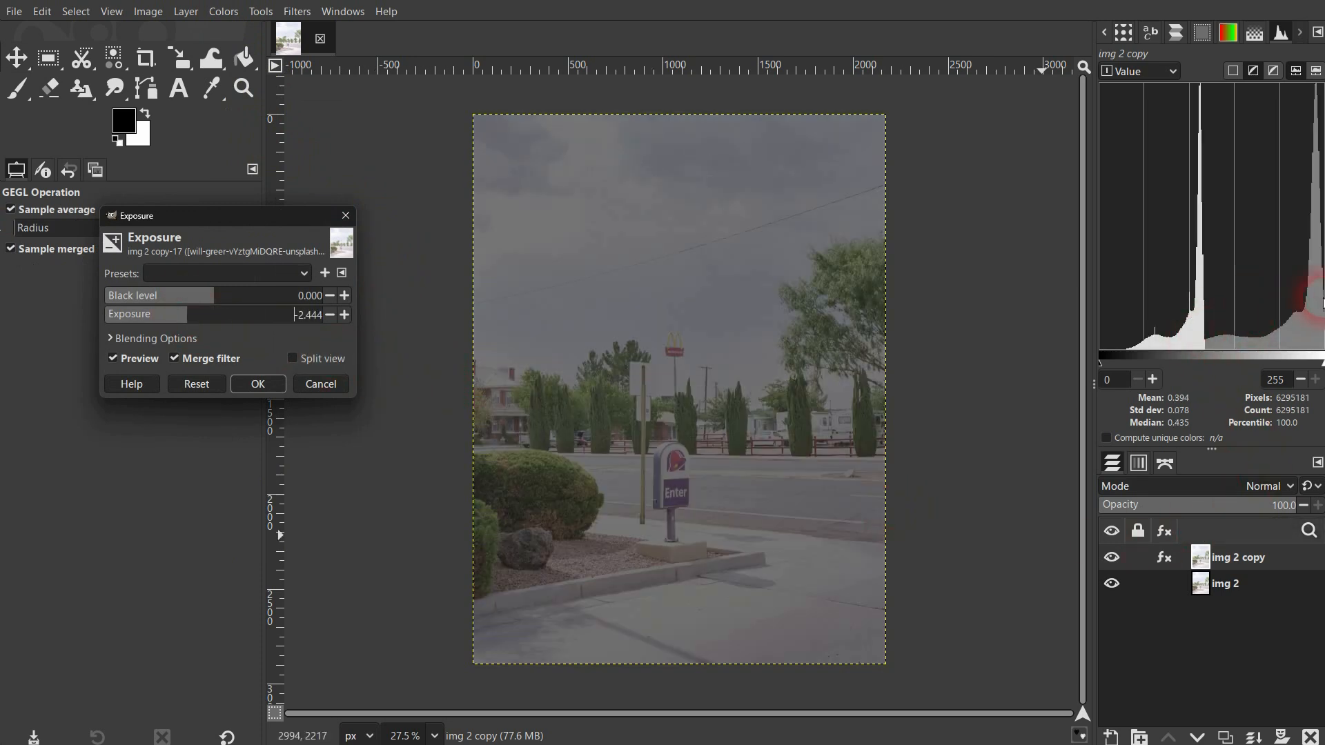
click(209, 321)
click(215, 322)
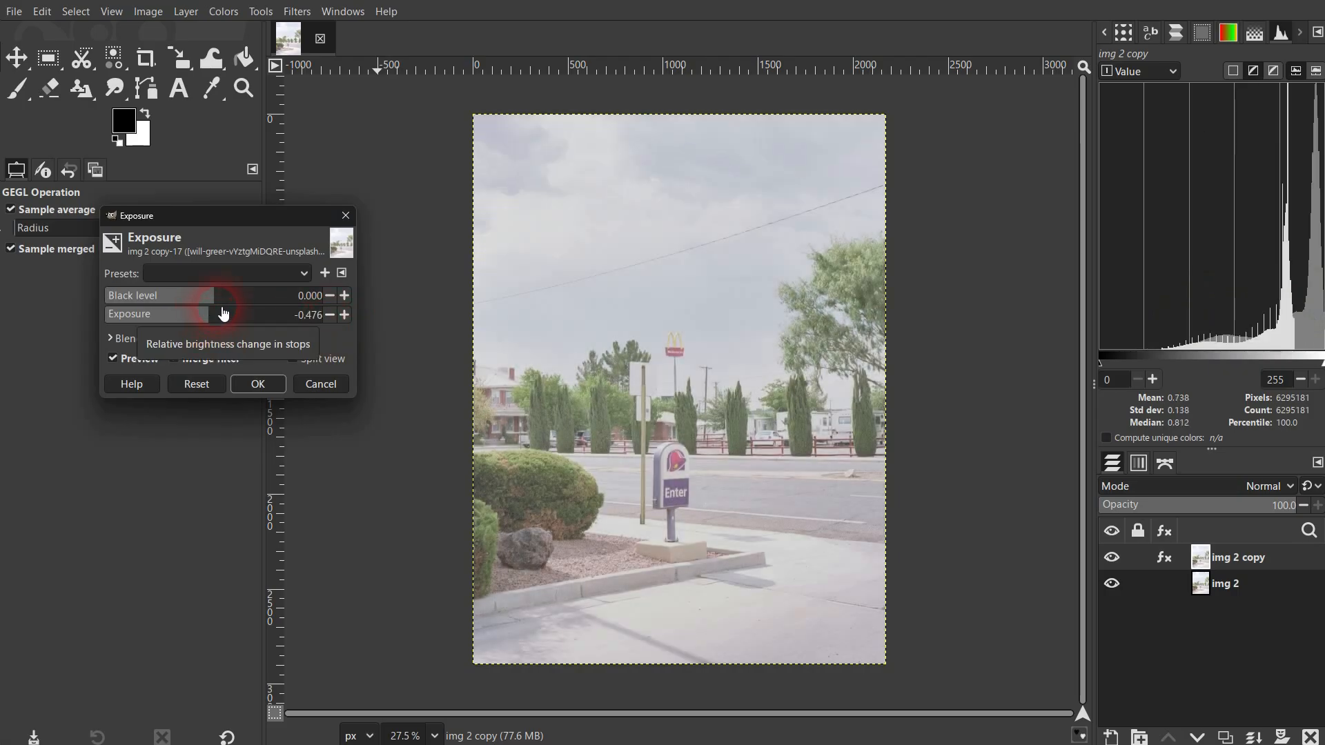
- Try lowering the black level to -0.056, and raise it to 0.095 to stretch the histogram toward the dark end
click(203, 297)
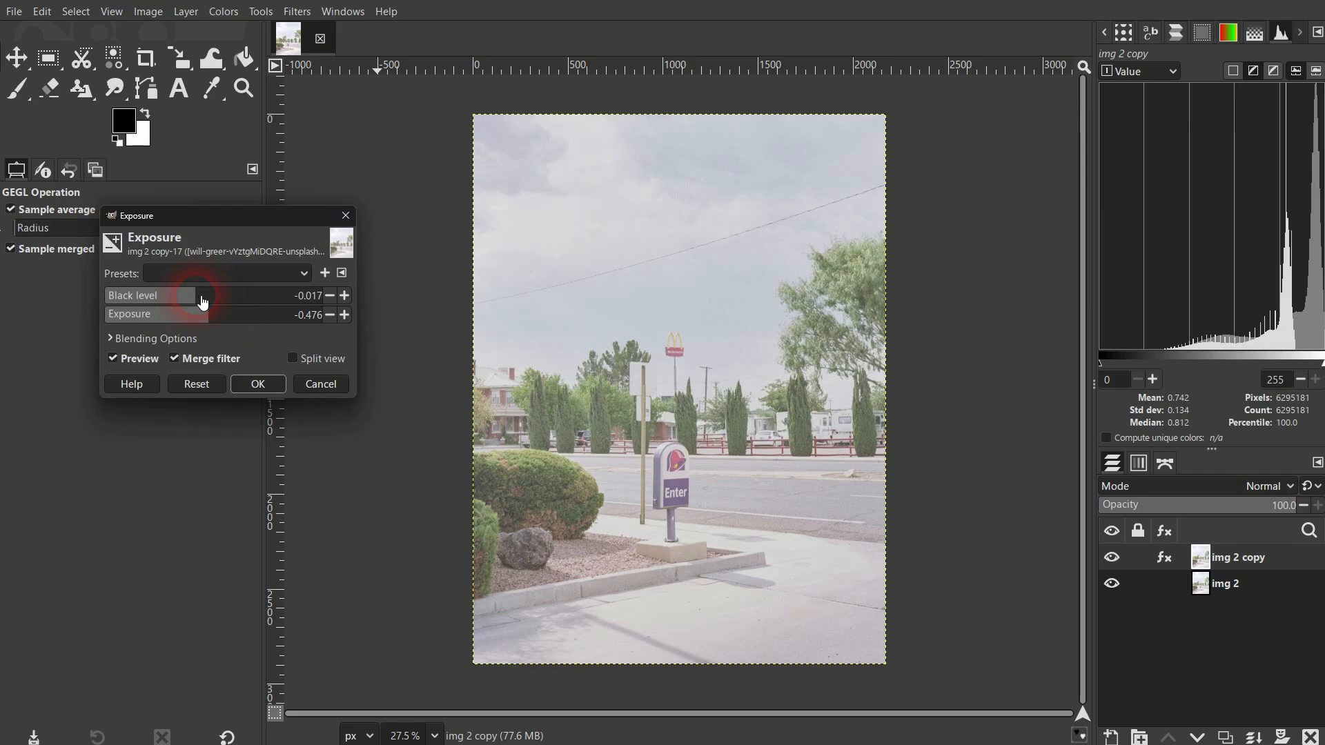
drag(202, 297, 242, 316)
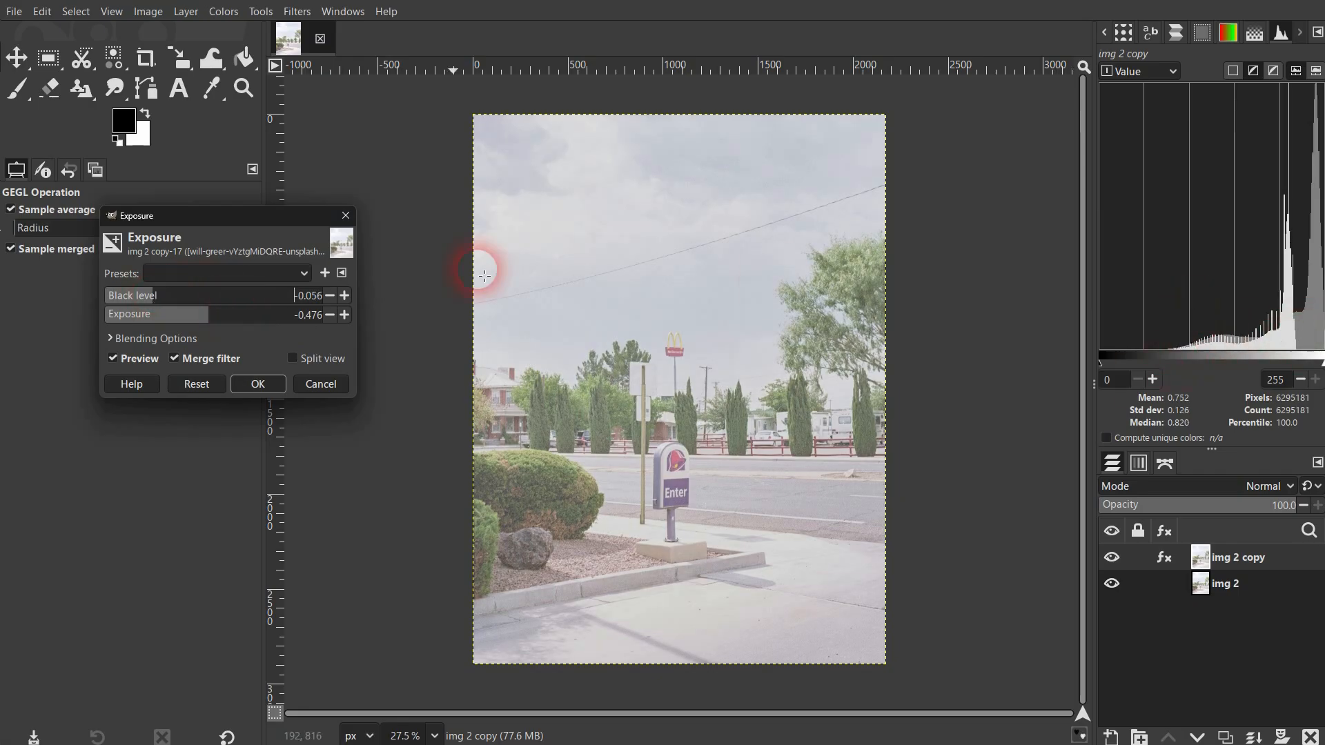
click(243, 300)
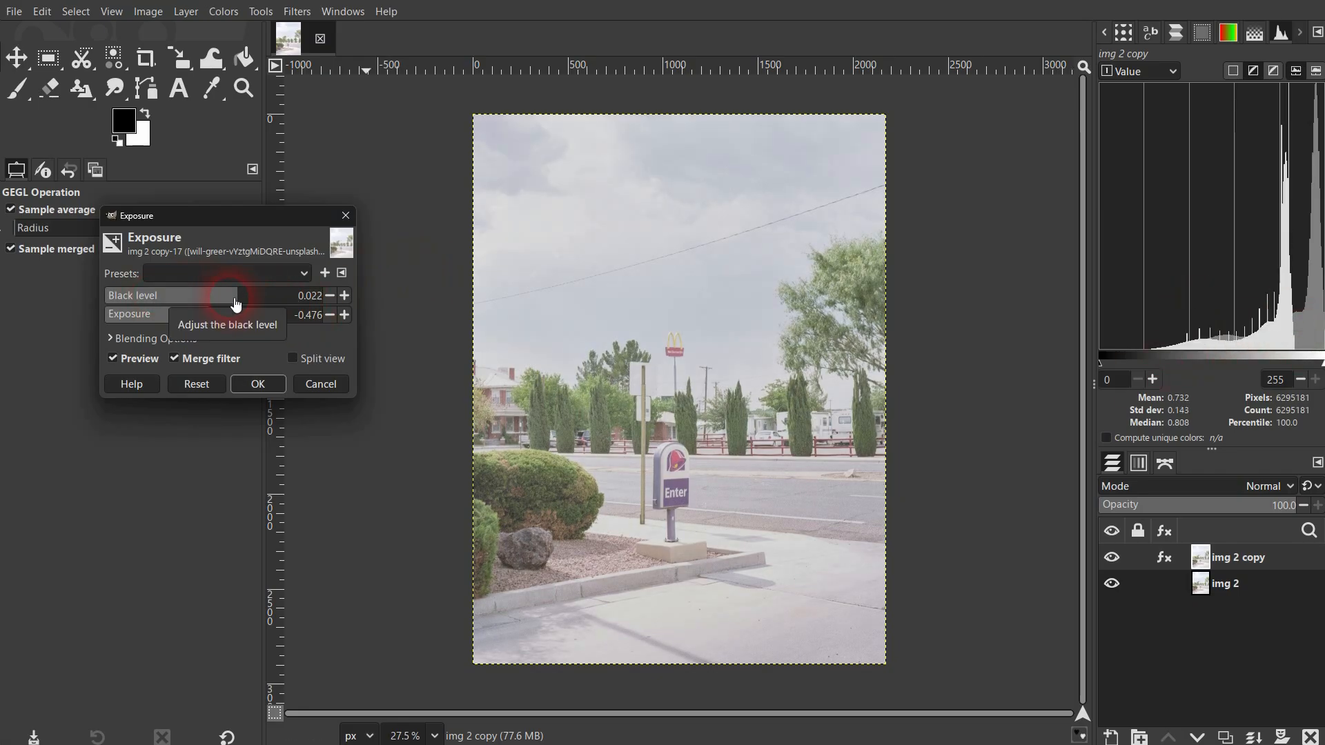
click(245, 299)
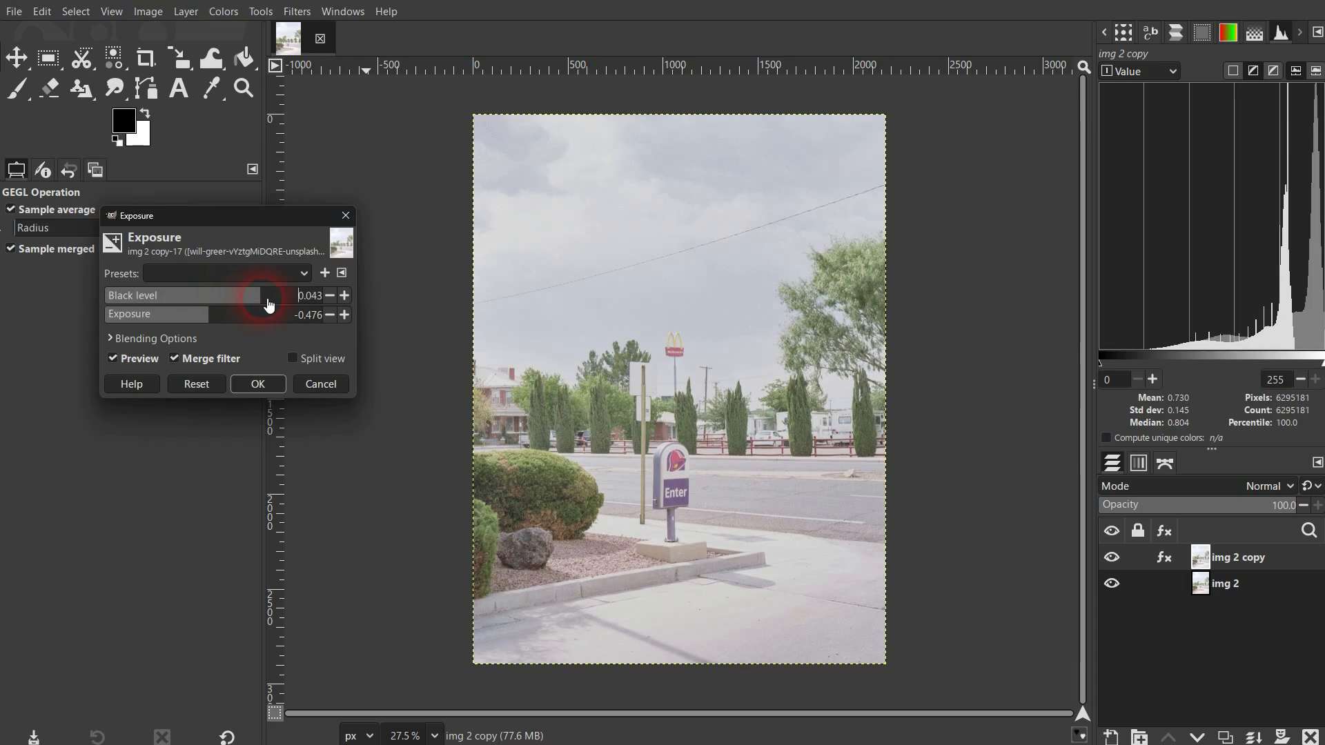
click(283, 304)
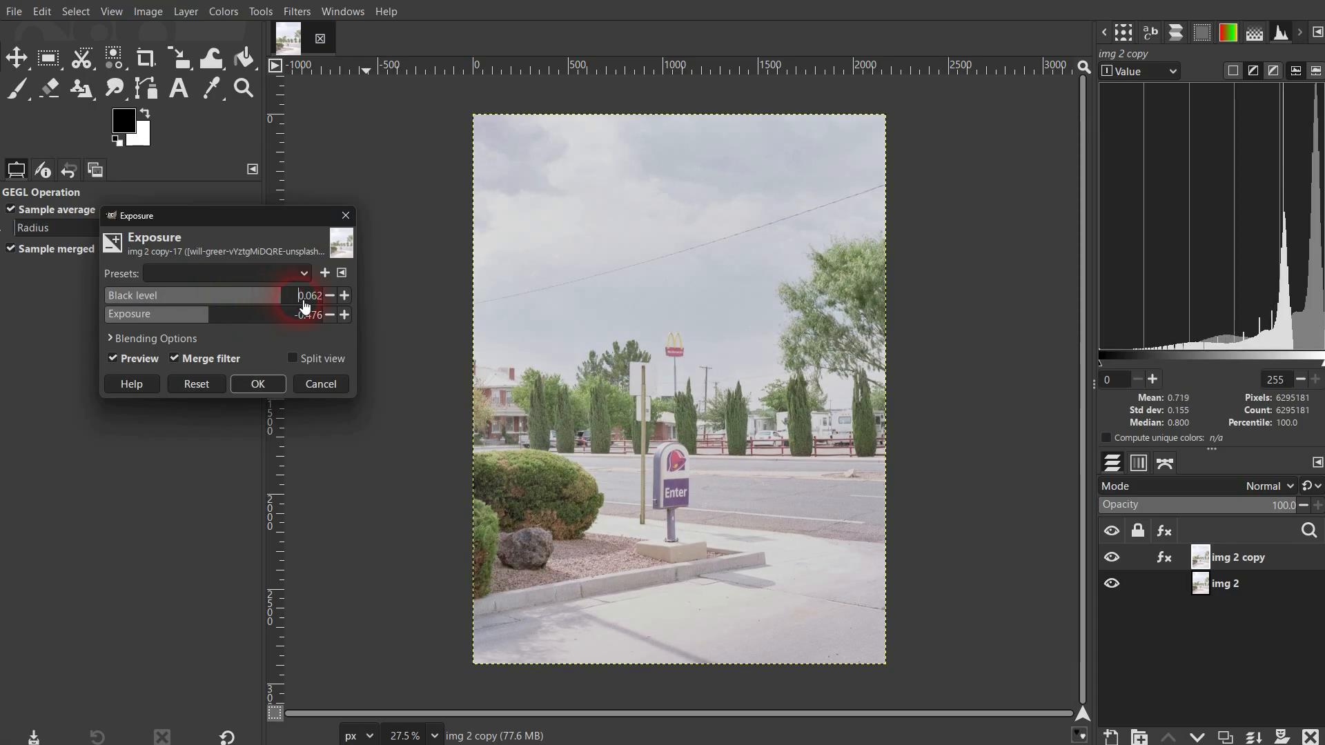
click(298, 299)
click(319, 301)
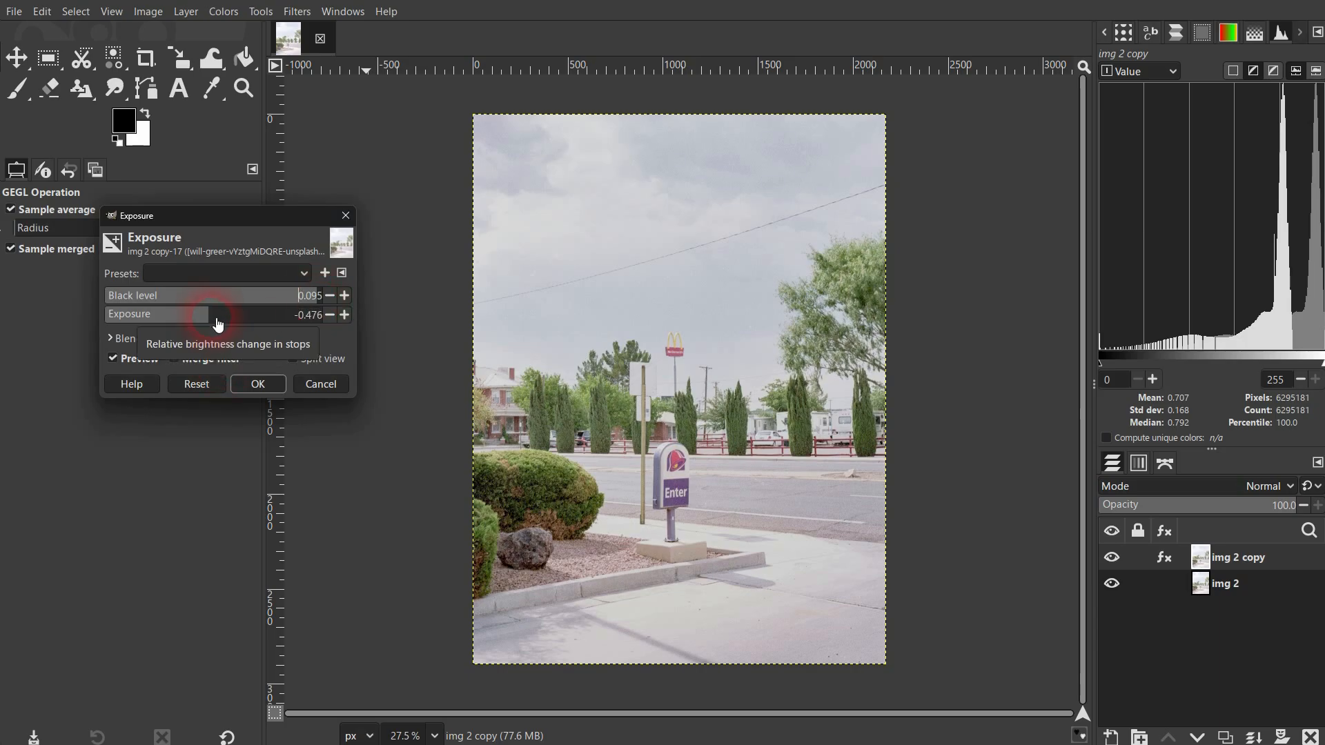
- Fine-tune the Exposure adjustment to a black level of 0.100 and an exposure of -0.394
mouse_move(218, 324)
mouse_down()
mouse_move(204, 324)
mouse_move(216, 327)
mouse_up()
click(345, 314)
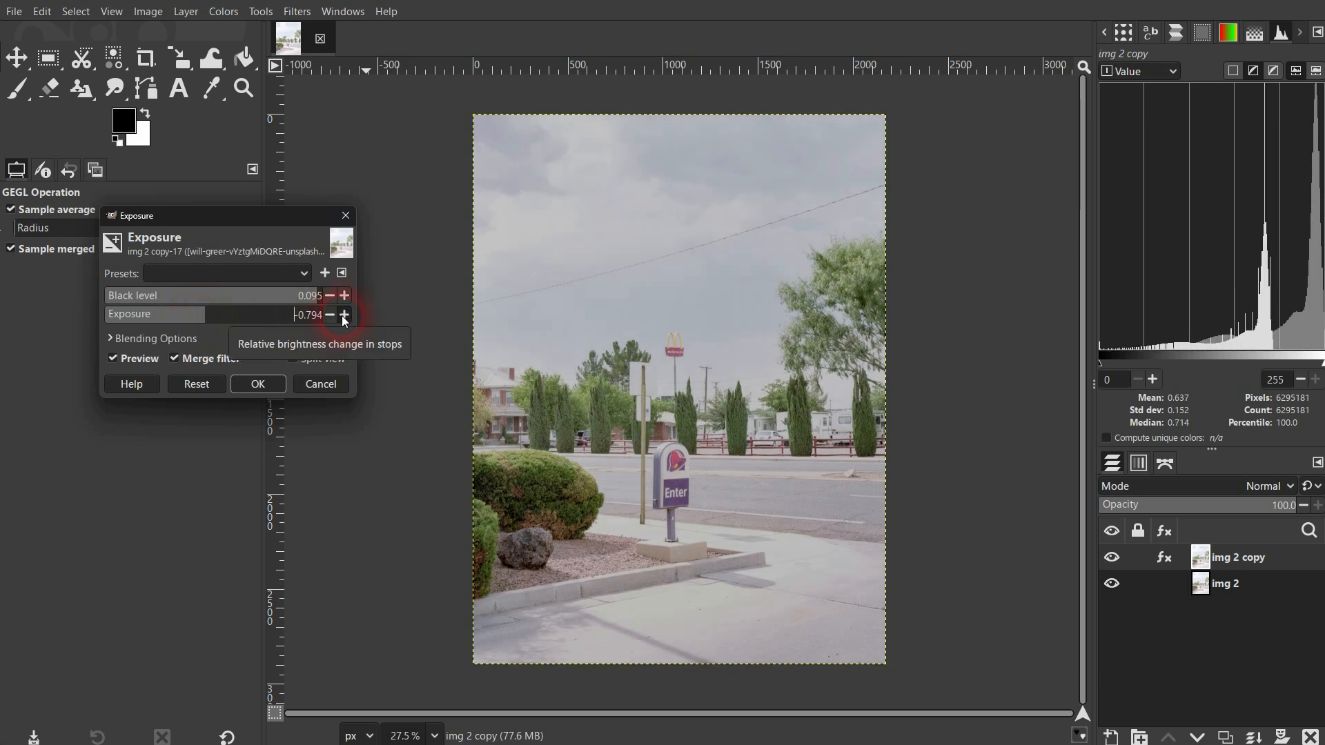
click(344, 314)
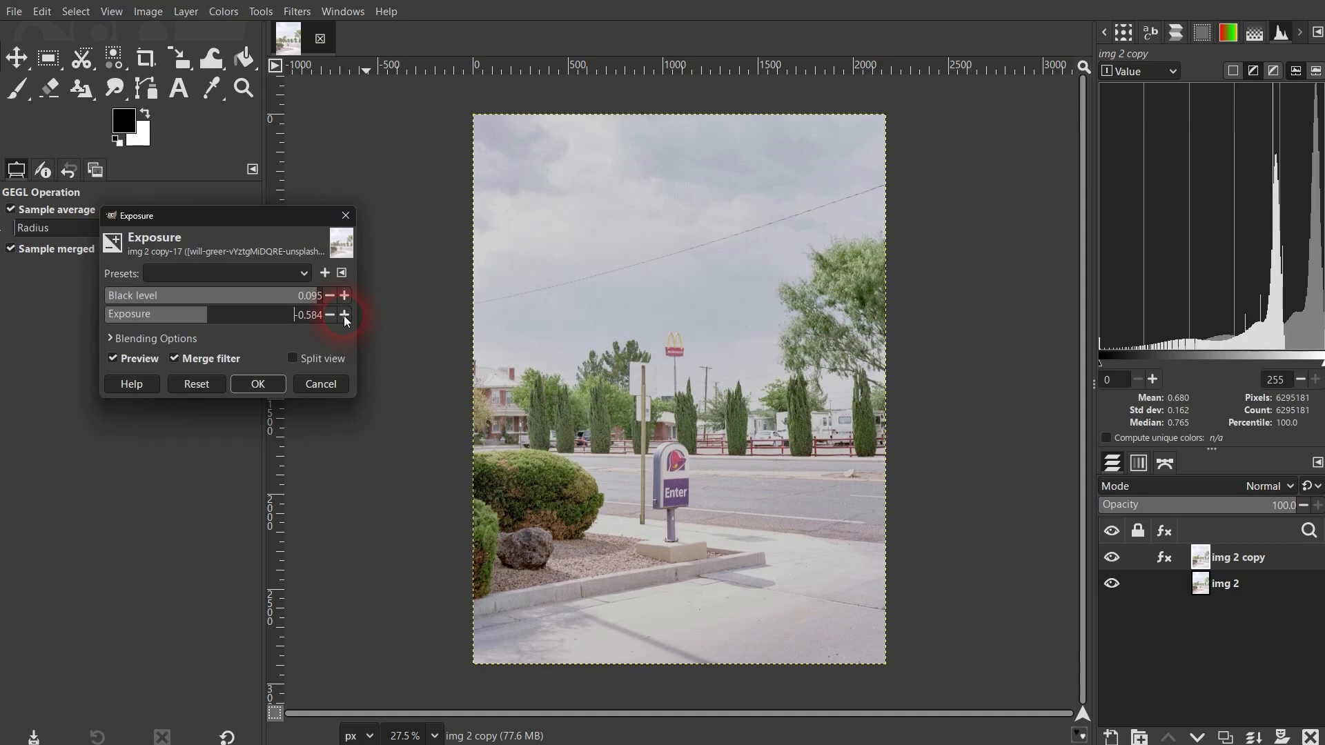
click(344, 315)
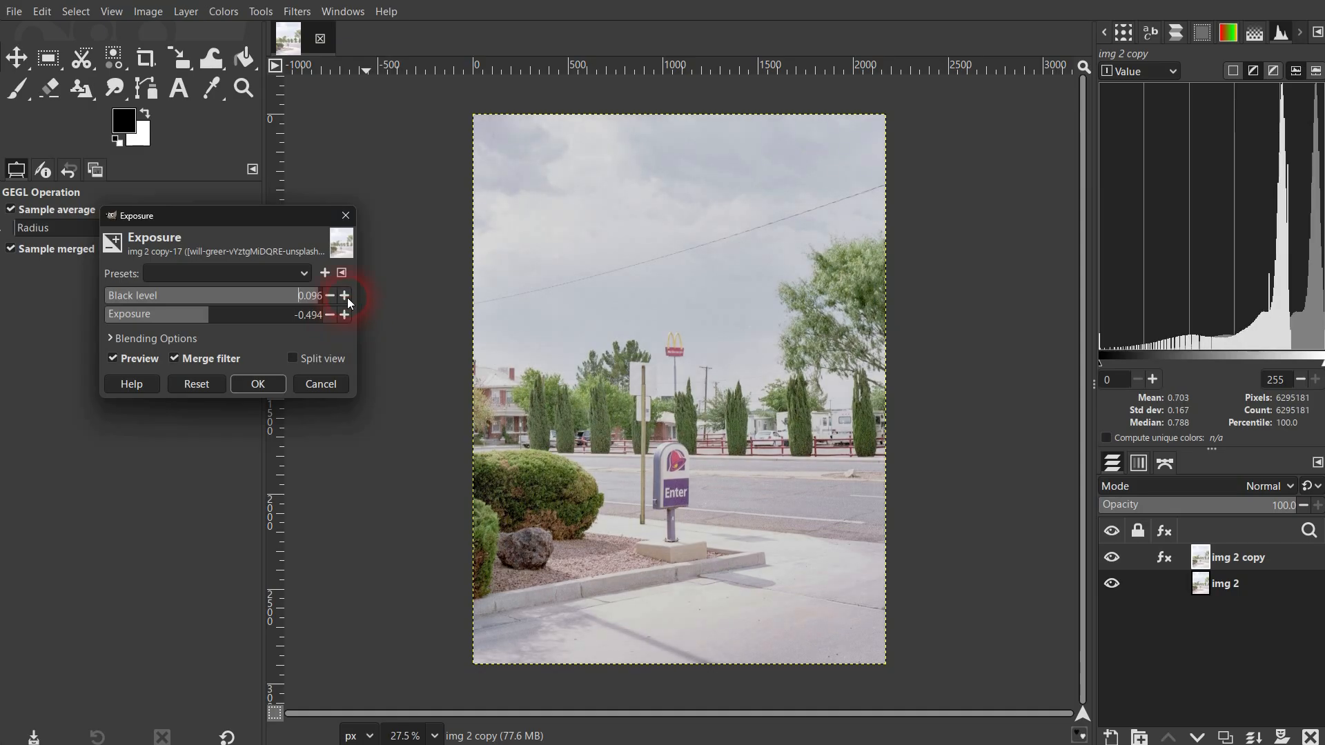
click(347, 296)
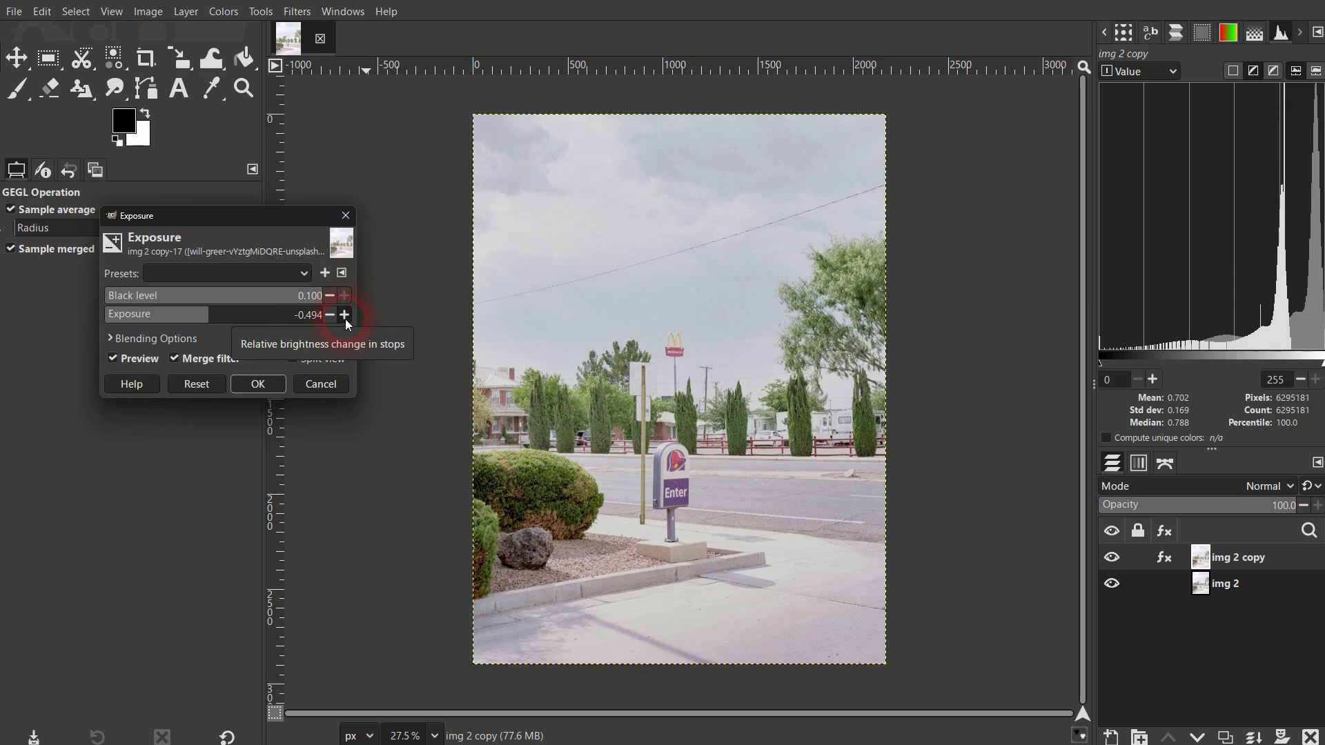
click(345, 315)
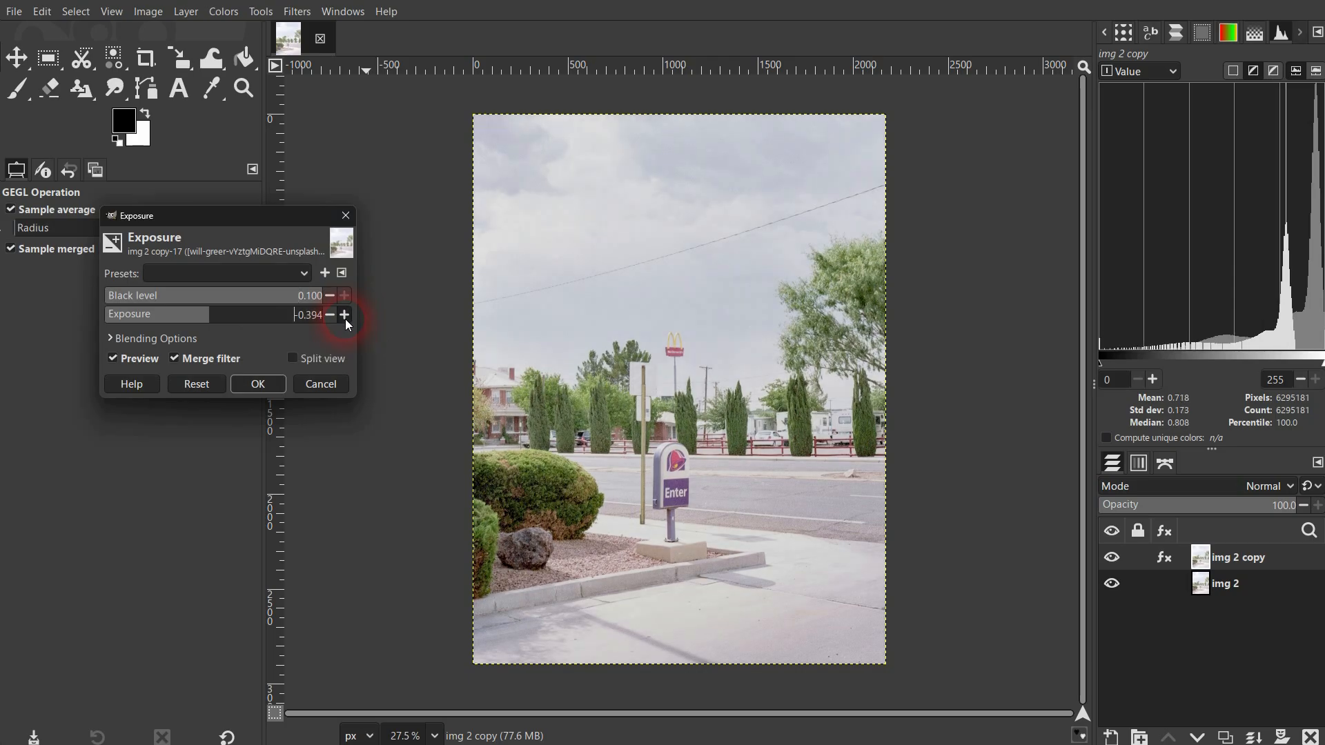
- Apply the Exposure adjustment to img 2 copy, comparing it with the unadjusted photo both before and after applying
click(114, 358)
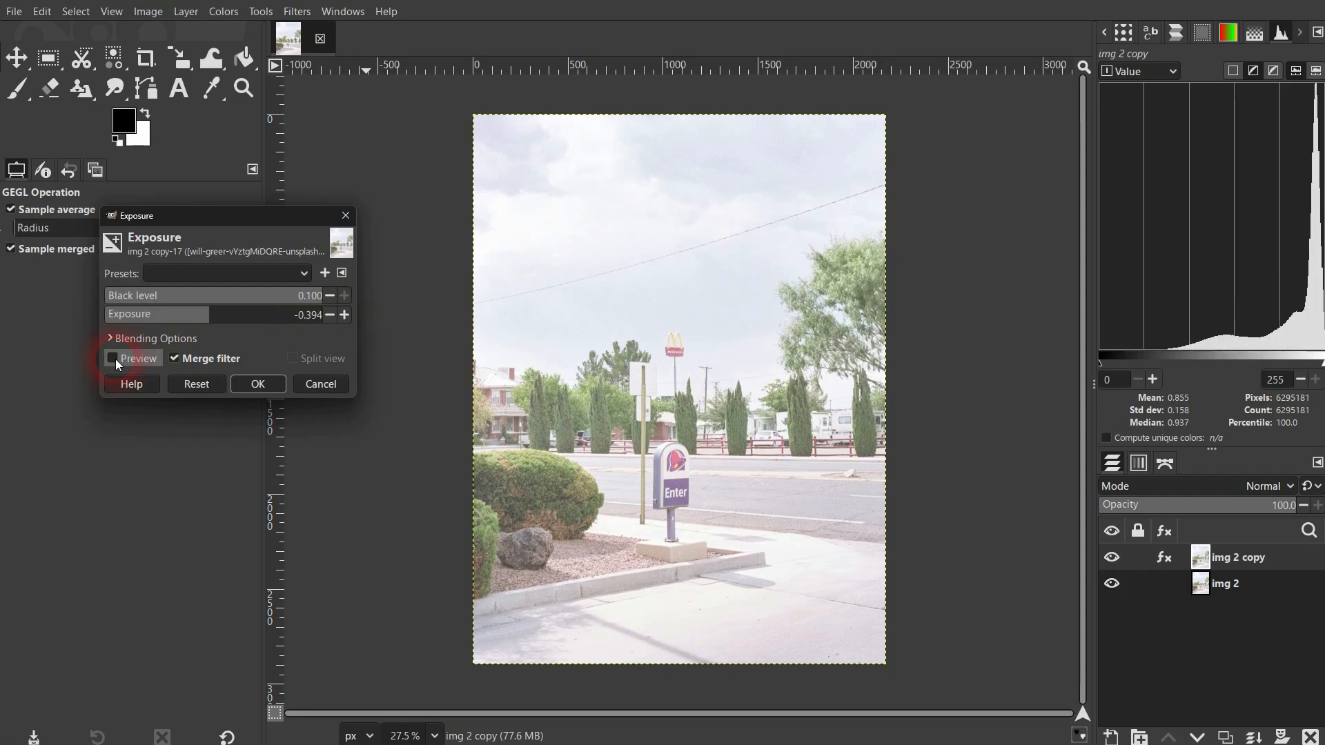
click(115, 359)
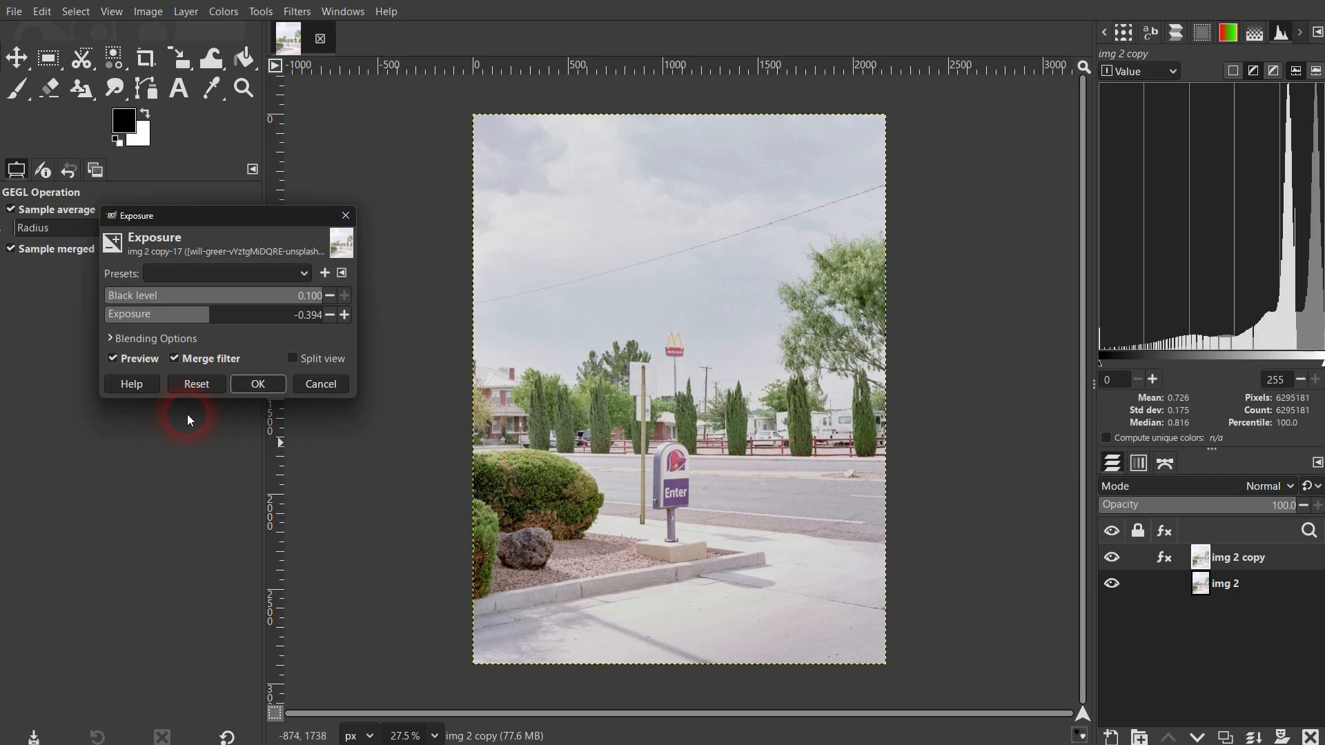
click(266, 386)
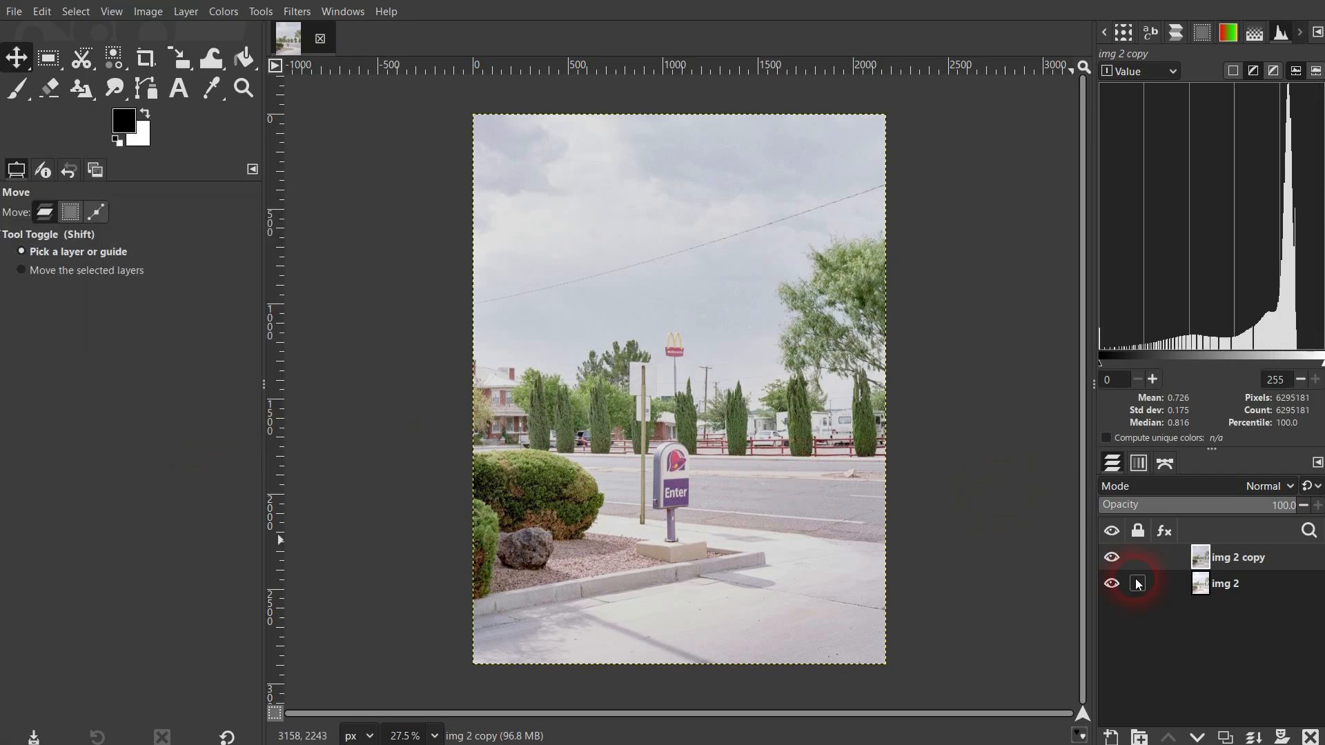
click(1111, 558)
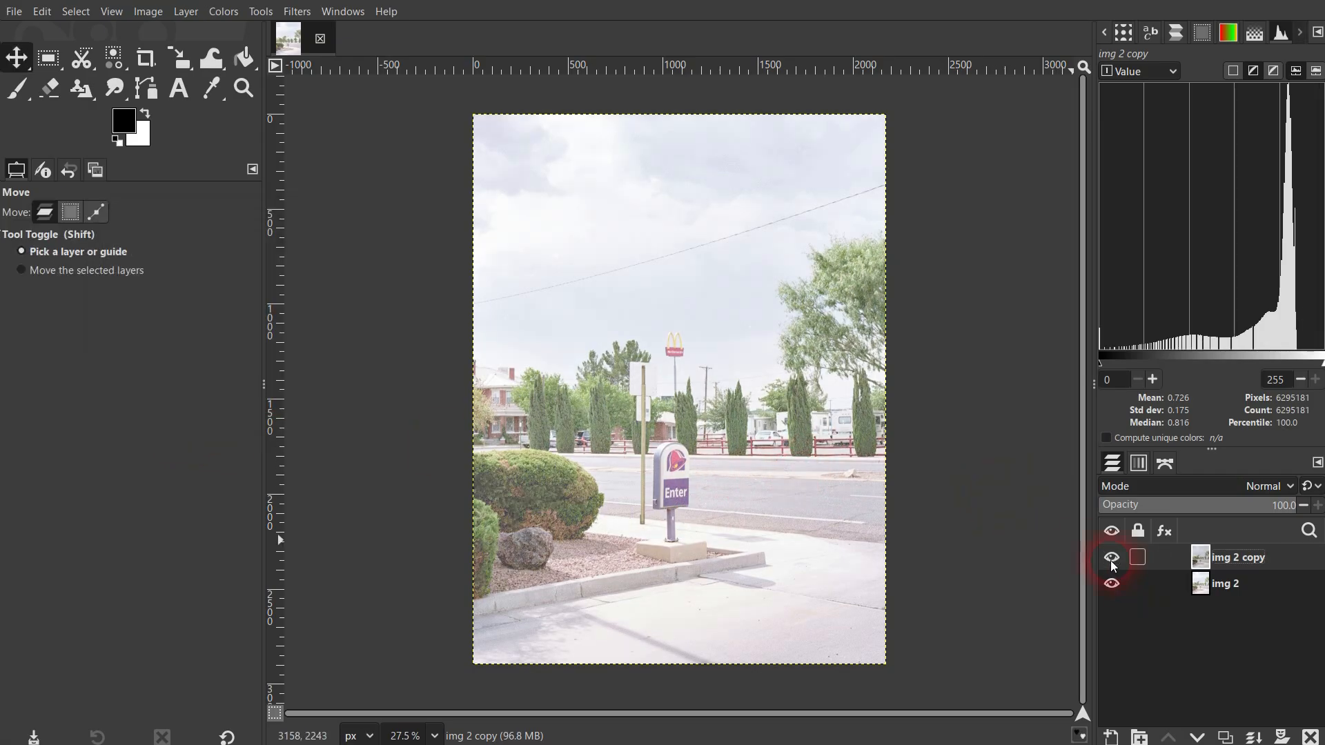
click(1111, 559)
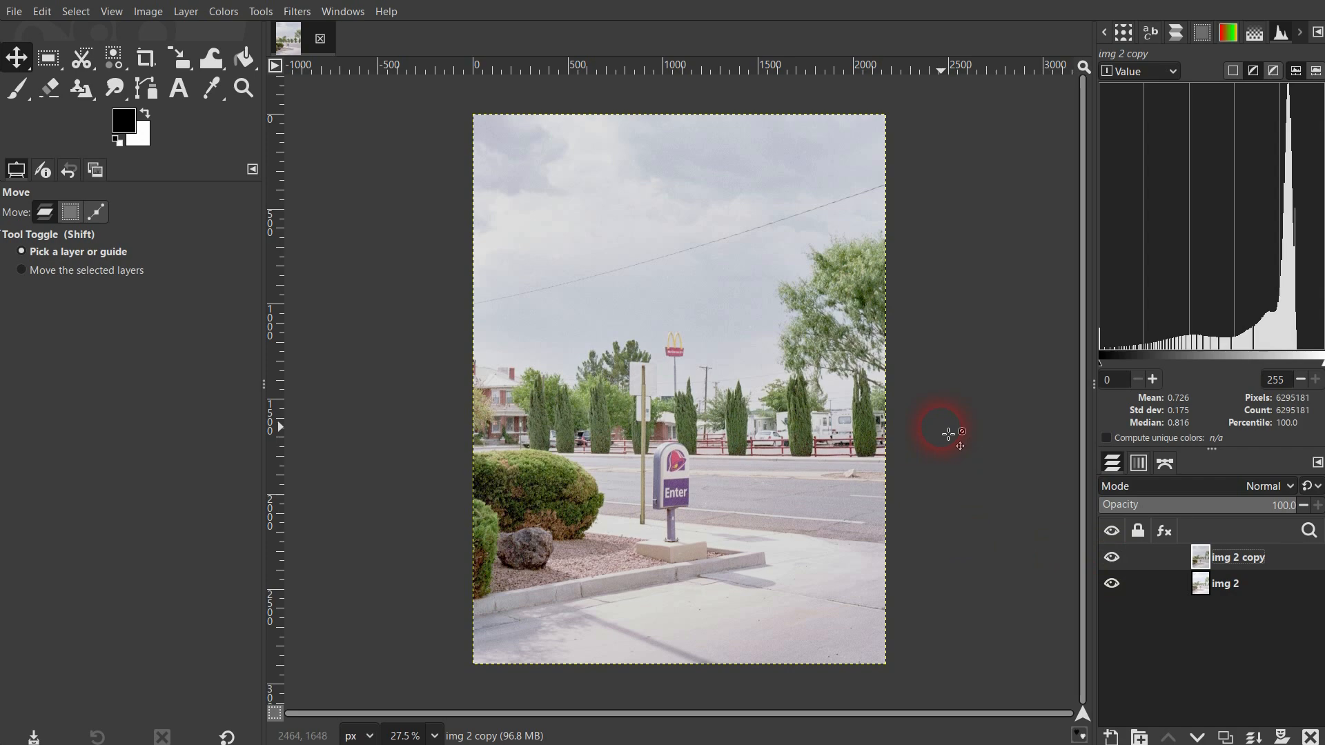